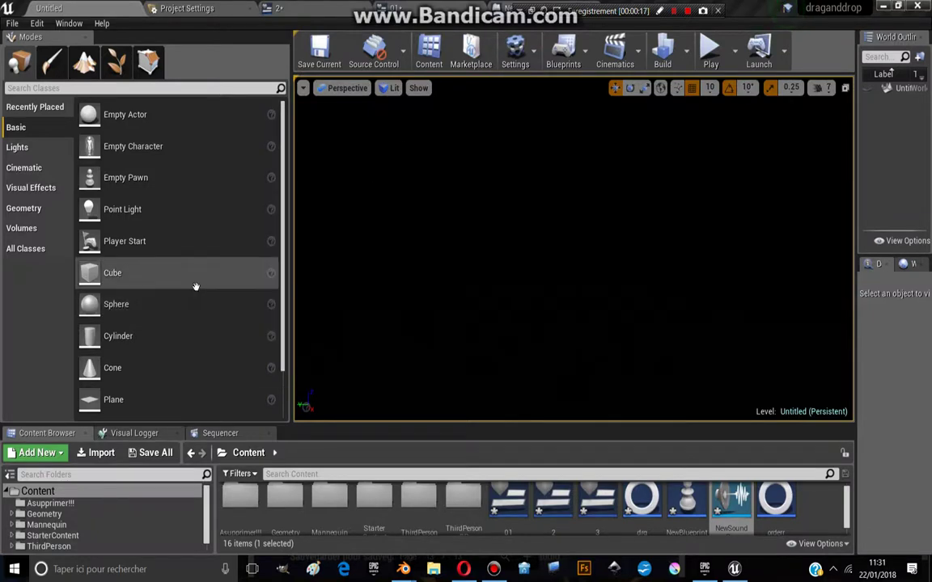
# Create a new level from the Empty Level template.
pyautogui.click(12, 24)
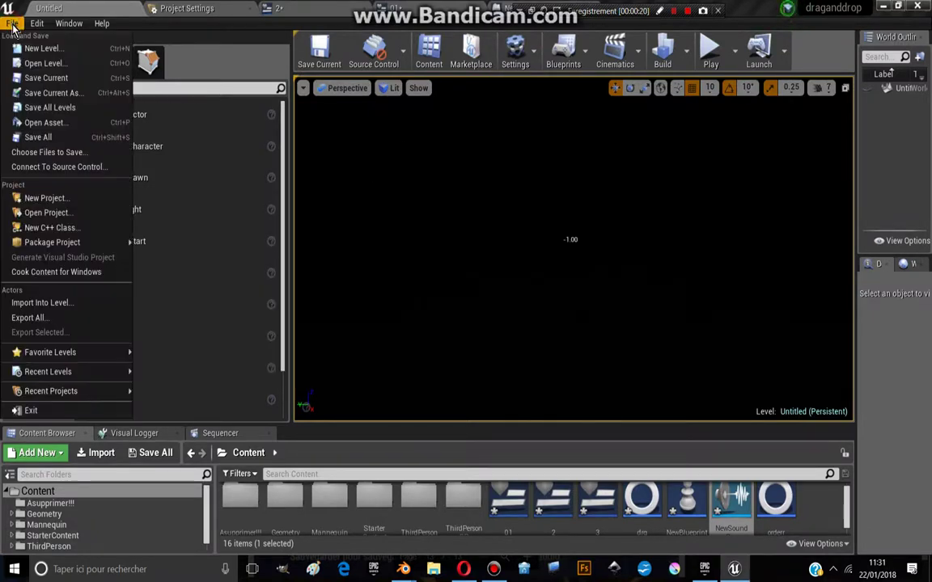
pyautogui.click(48, 49)
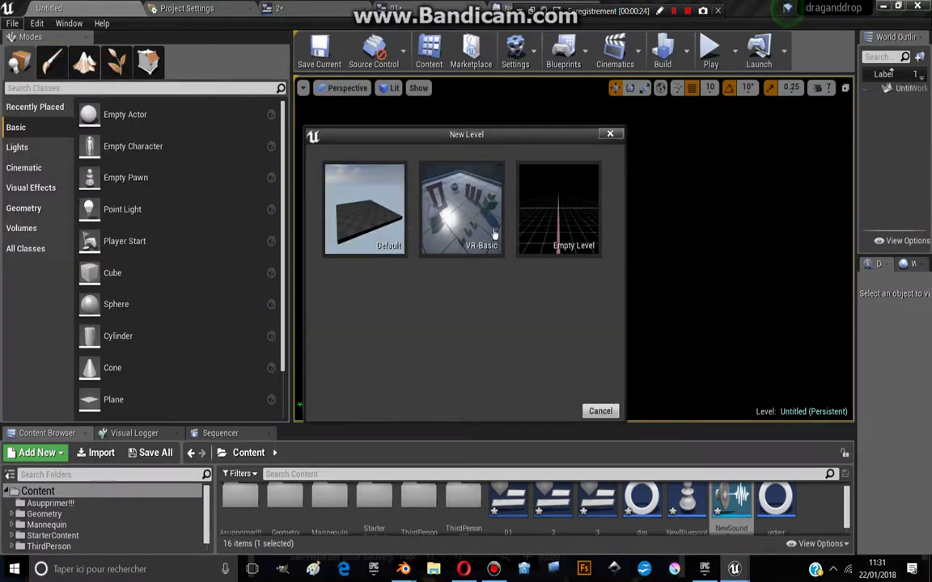
pyautogui.click(562, 208)
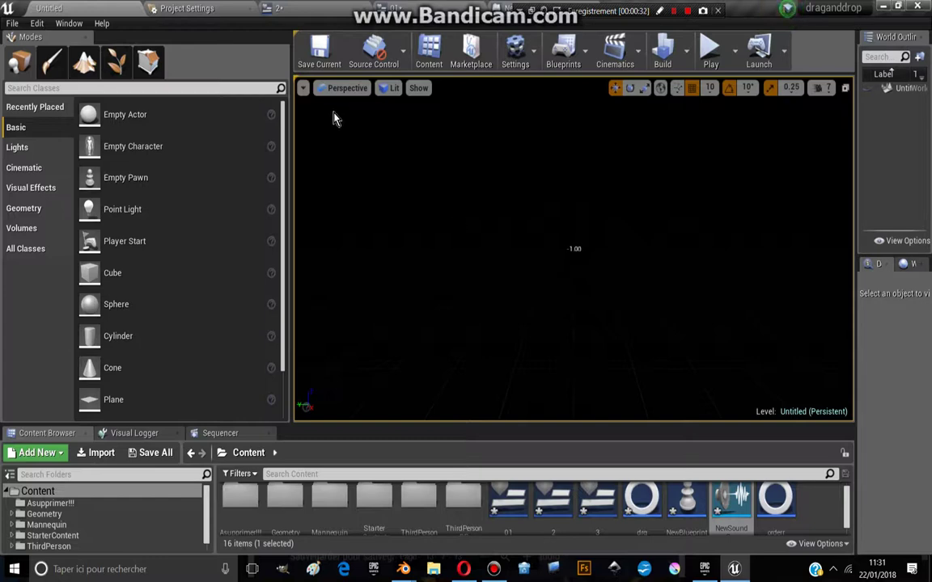
# Hide the viewport toolbar and turn Stats and FPS on, then off again.
pyautogui.click(303, 87)
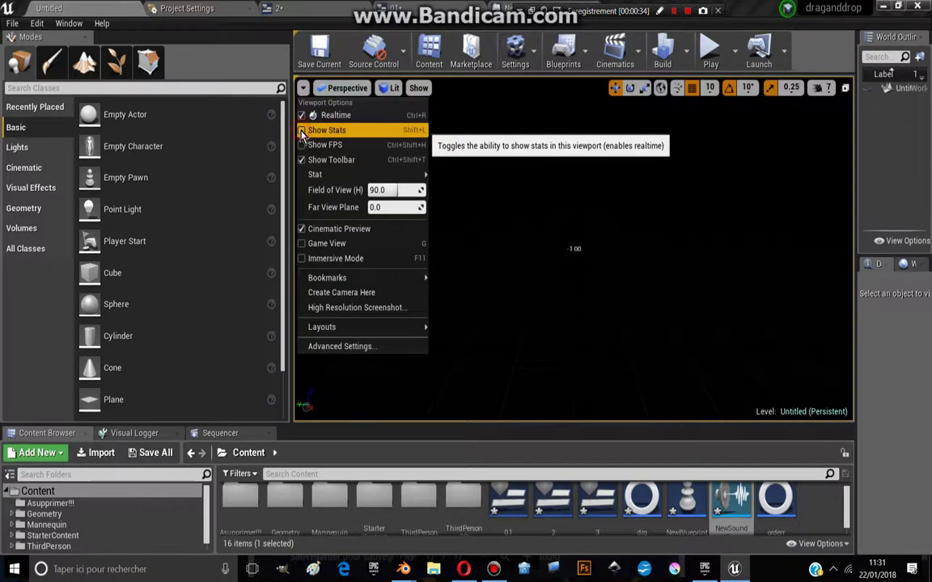
pyautogui.click(302, 159)
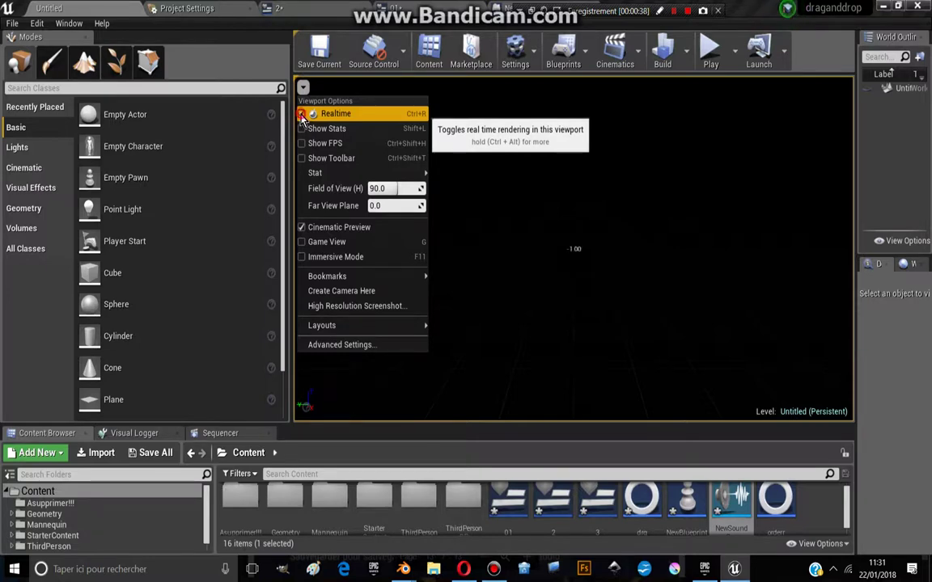
pyautogui.click(303, 129)
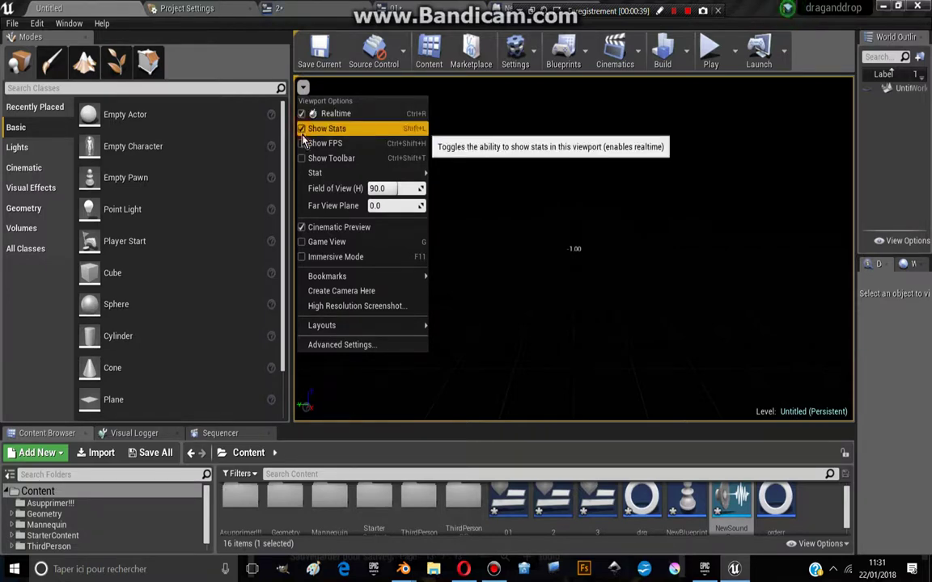
pyautogui.click(302, 143)
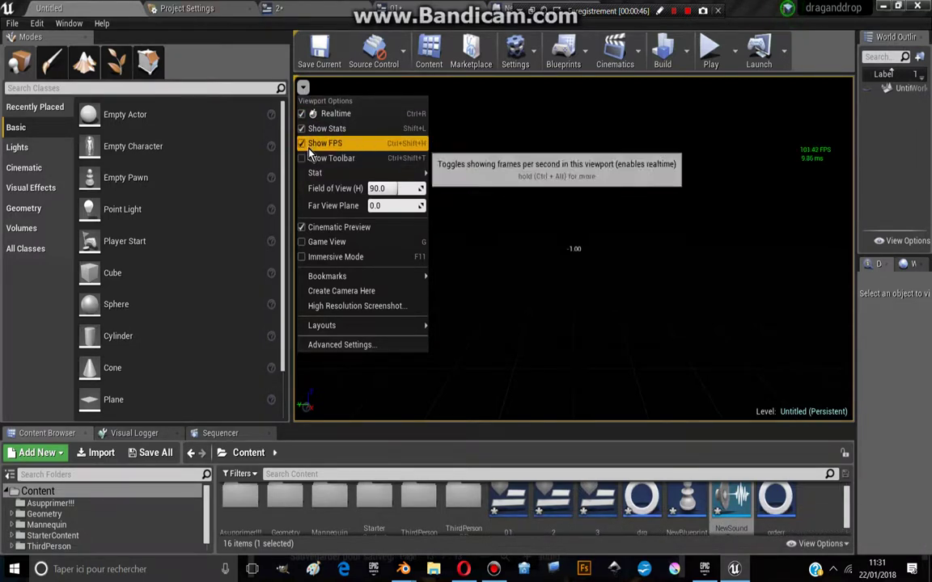
pyautogui.click(303, 128)
pyautogui.click(602, 180)
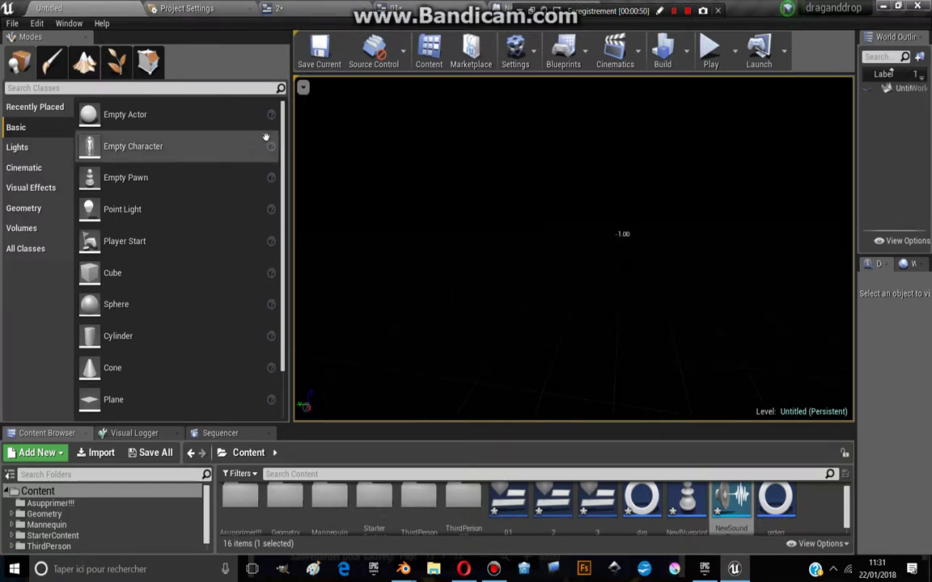
pyautogui.click(47, 217)
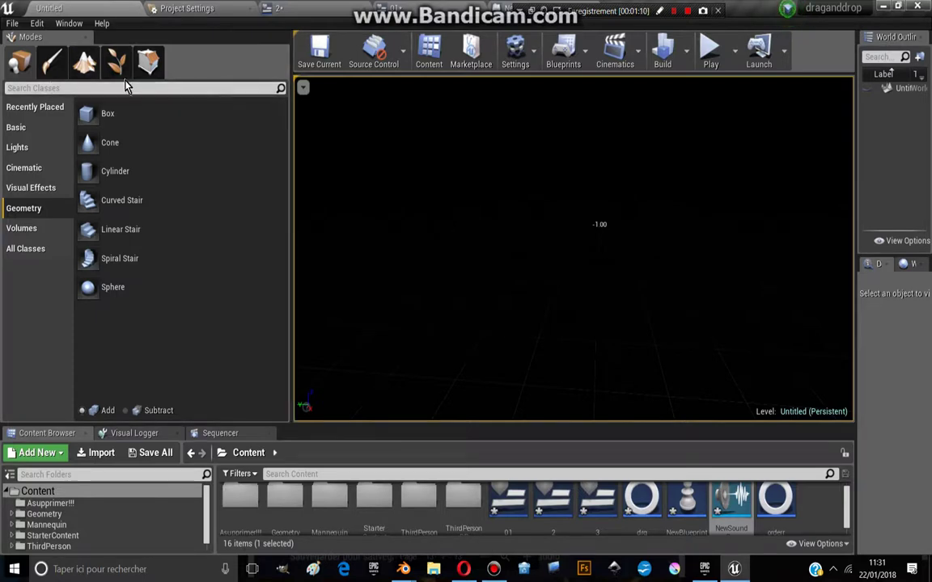
# Switch to Landscape mode to preview a new M_Ground_Moss landscape.
pyautogui.click(81, 73)
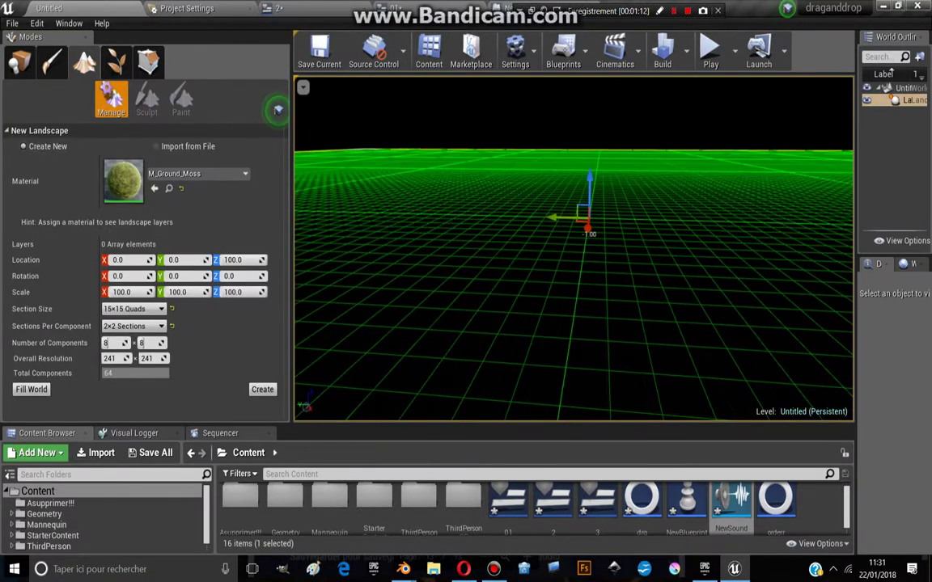
# Zoom and move the viewport back to frame the entire 241×241 landscape grid.
pyautogui.rightClick(477, 142)
pyautogui.click(365, 185)
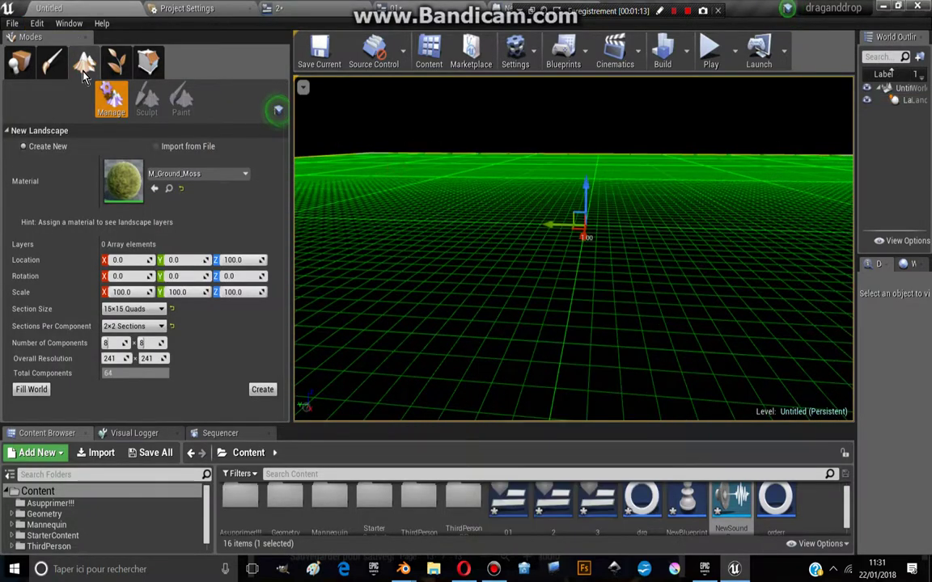
pyautogui.moveTo(565, 270); pyautogui.dragTo(533, 243)
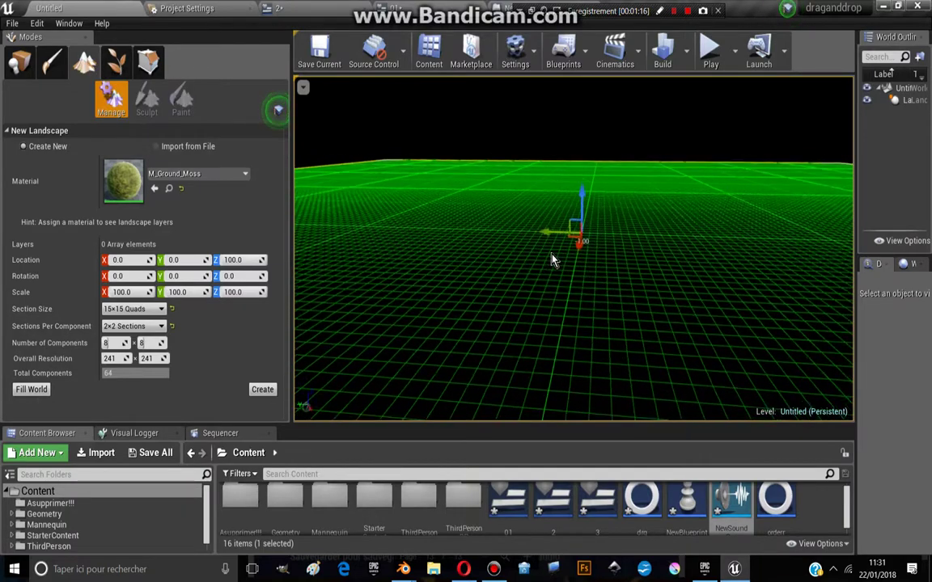
pyautogui.scroll(-10, 422, 296)
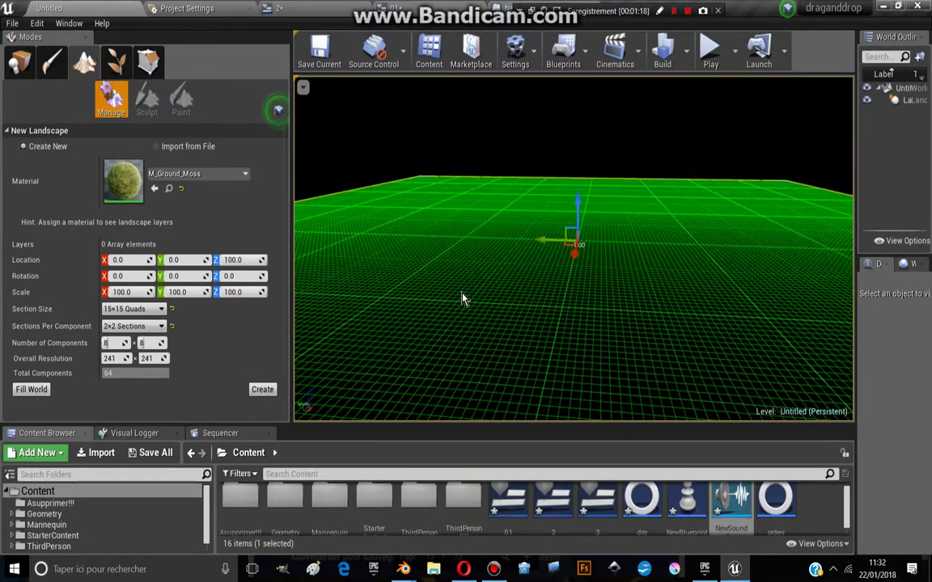
pyautogui.scroll(-2, 455, 256)
pyautogui.scroll(-2, 455, 256)
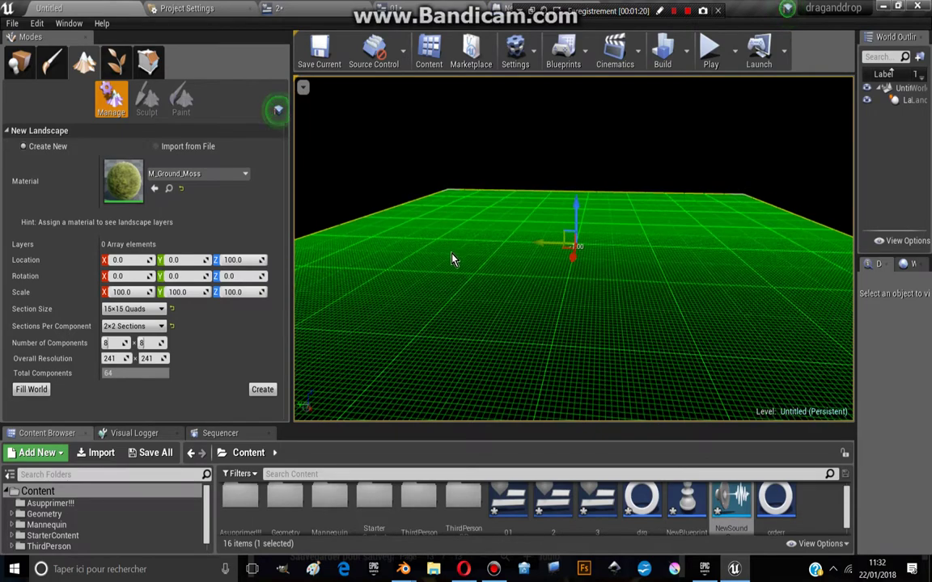
pyautogui.scroll(-2, 453, 254)
pyautogui.scroll(-2, 450, 250)
pyautogui.press('pagedown')
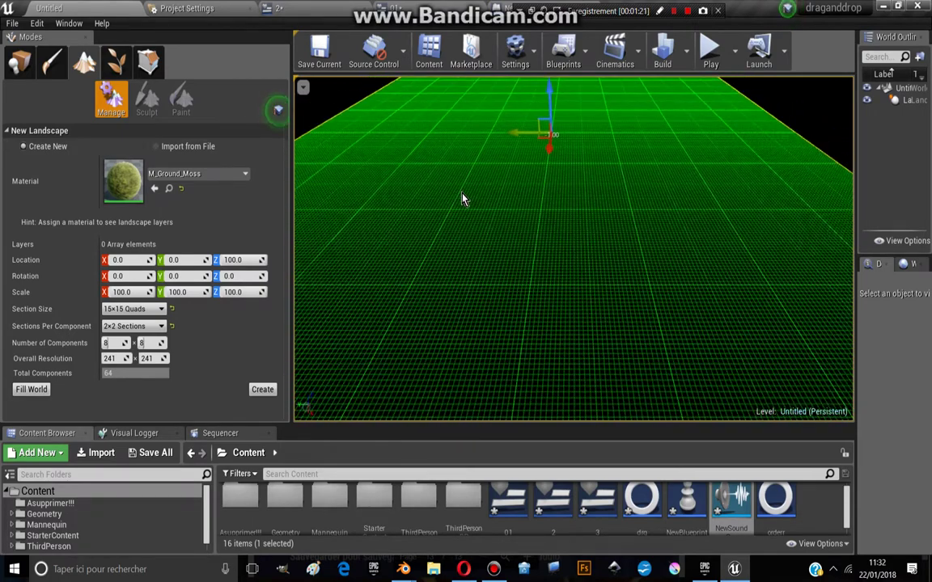
pyautogui.press('pageup')
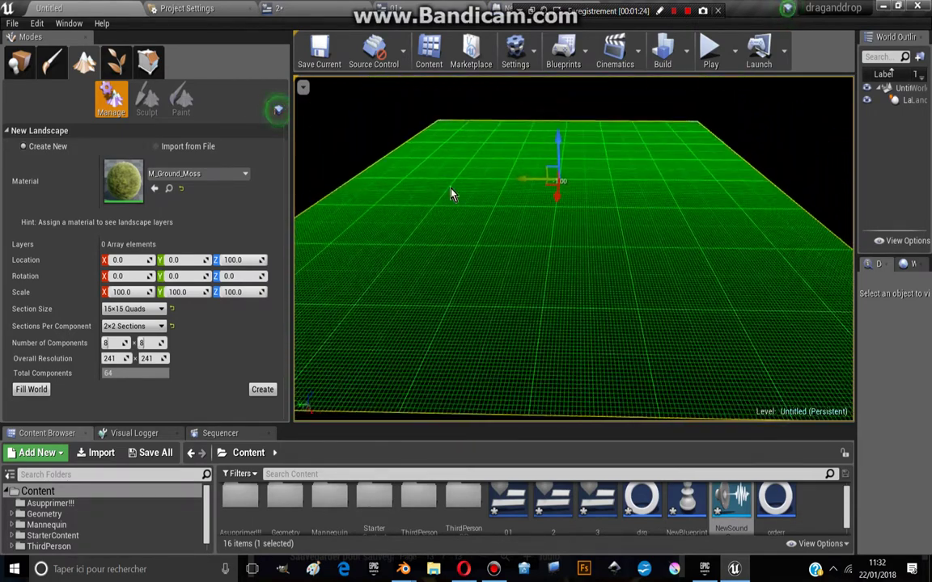
pyautogui.scroll(-1, 576, 229)
pyautogui.scroll(-1, 501, 218)
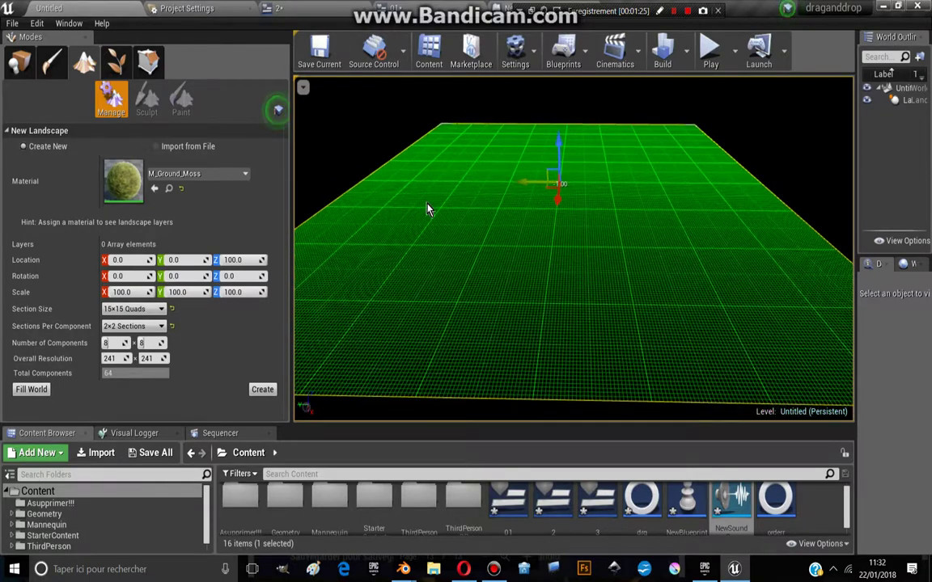
# Reset the landscape material and reselect M_Ground_Moss.
pyautogui.click(181, 190)
pyautogui.click(187, 173)
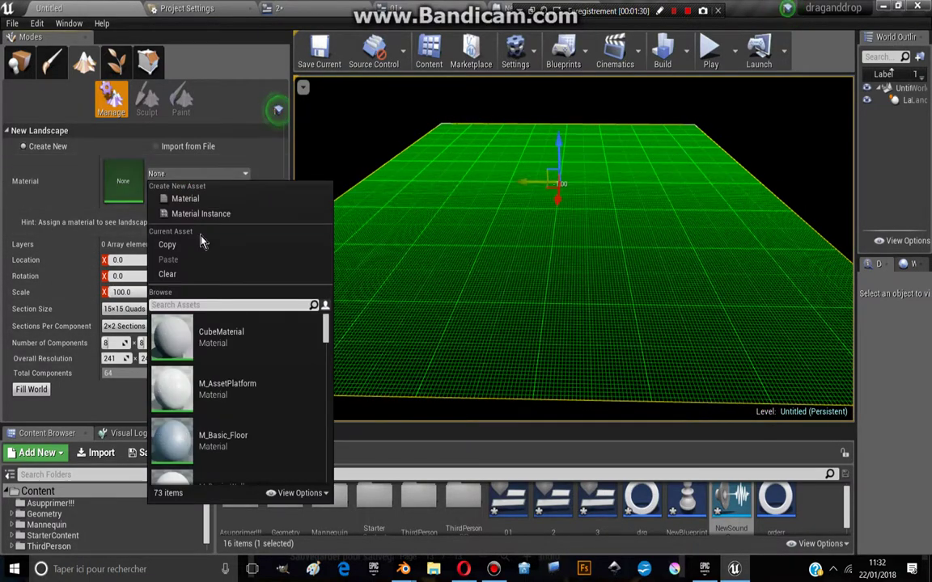
pyautogui.scroll(-2, 246, 389)
pyautogui.scroll(-2, 247, 393)
pyautogui.scroll(-2, 236, 382)
pyautogui.scroll(-3, 230, 374)
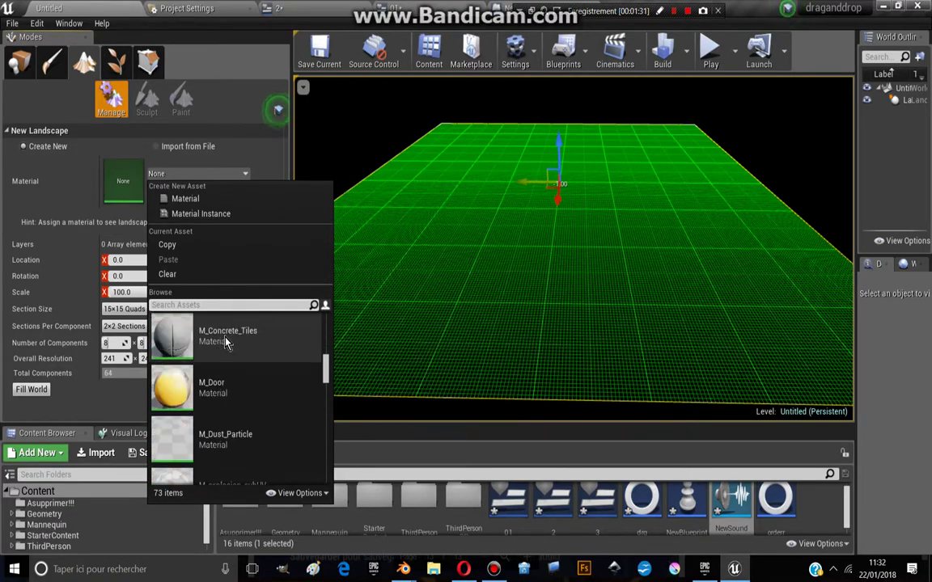
pyautogui.scroll(-2, 225, 364)
pyautogui.scroll(-2, 225, 364)
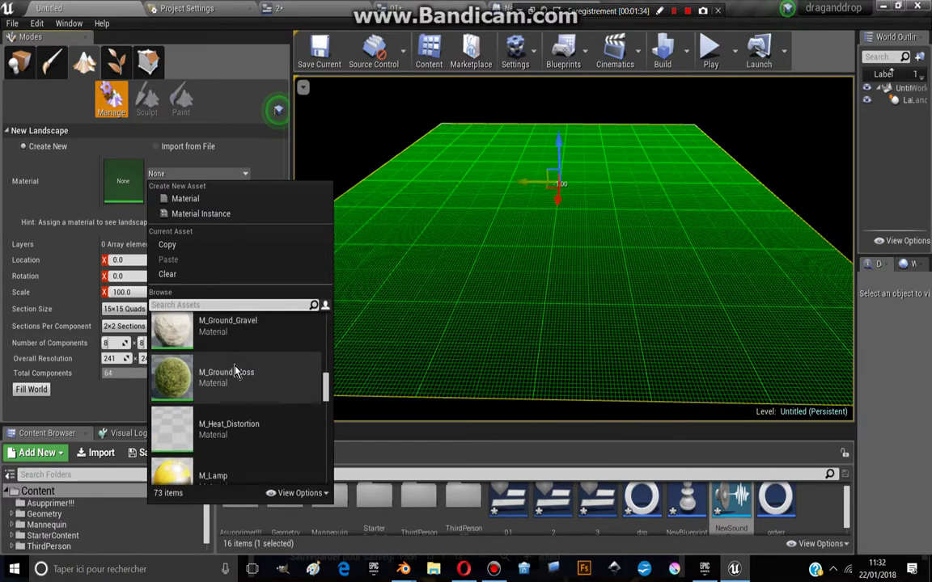
pyautogui.click(234, 374)
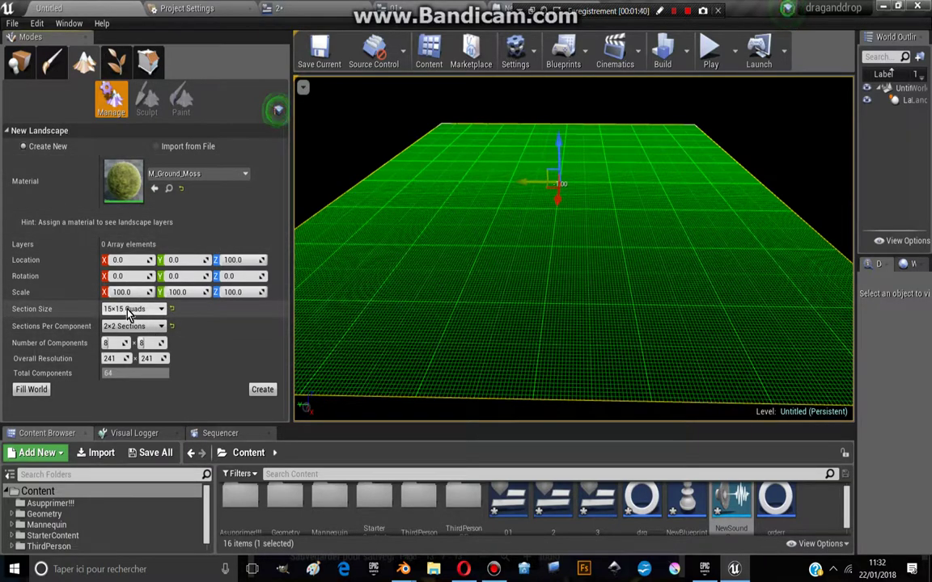
# Keep 15x15 Quads sections and reduce components to 1x1, giving 31×31 resolution.
pyautogui.click(136, 314)
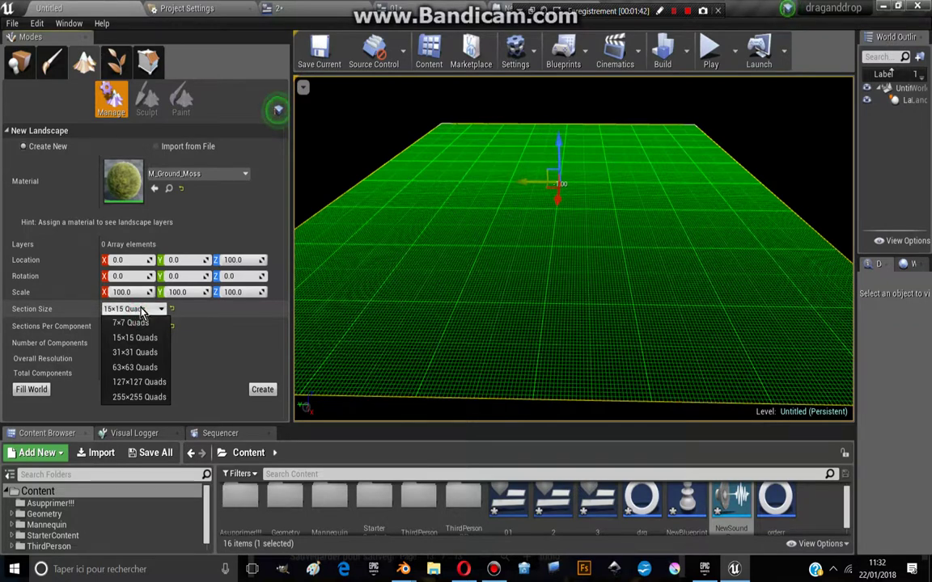
pyautogui.click(442, 272)
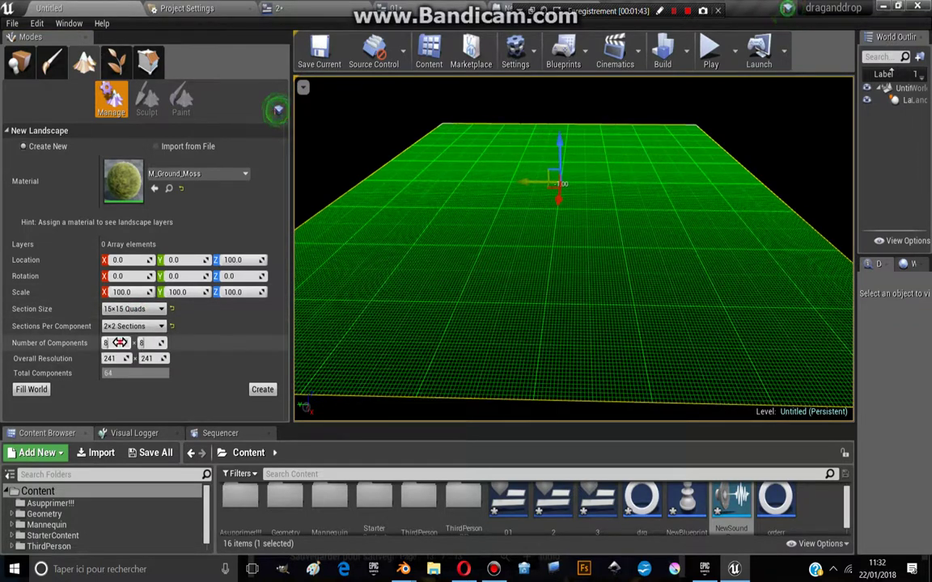
pyautogui.moveTo(119, 342); pyautogui.dragTo(97, 343)
pyautogui.moveTo(155, 343); pyautogui.dragTo(133, 343)
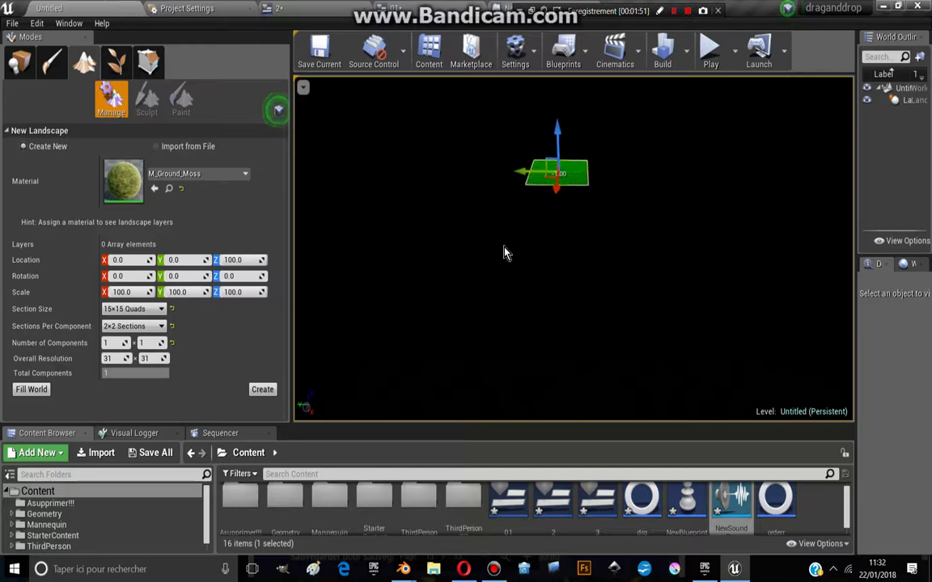
pyautogui.moveTo(505, 254); pyautogui.dragTo(506, 227)
# Restore the viewport toolbar and set the camera speed to 8.
pyautogui.click(303, 86)
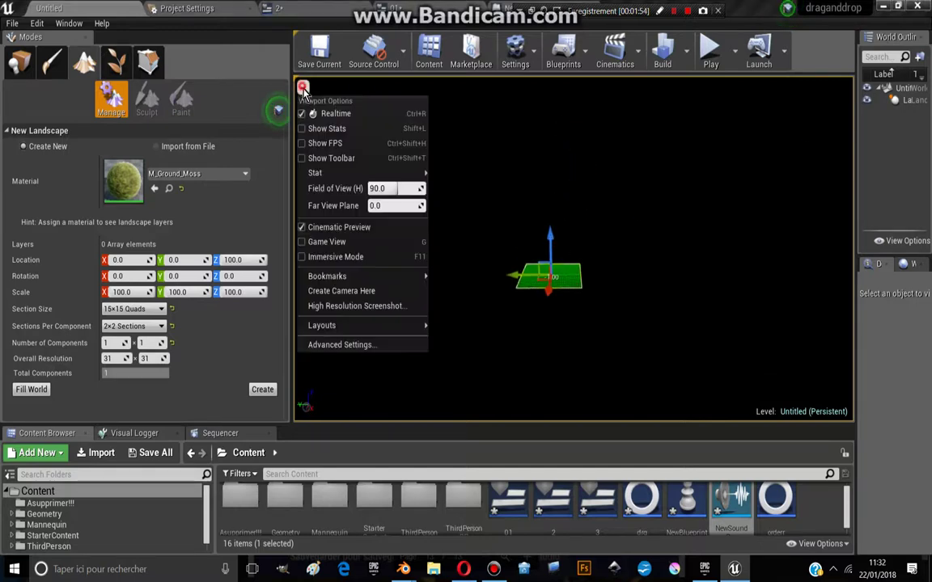
pyautogui.click(303, 156)
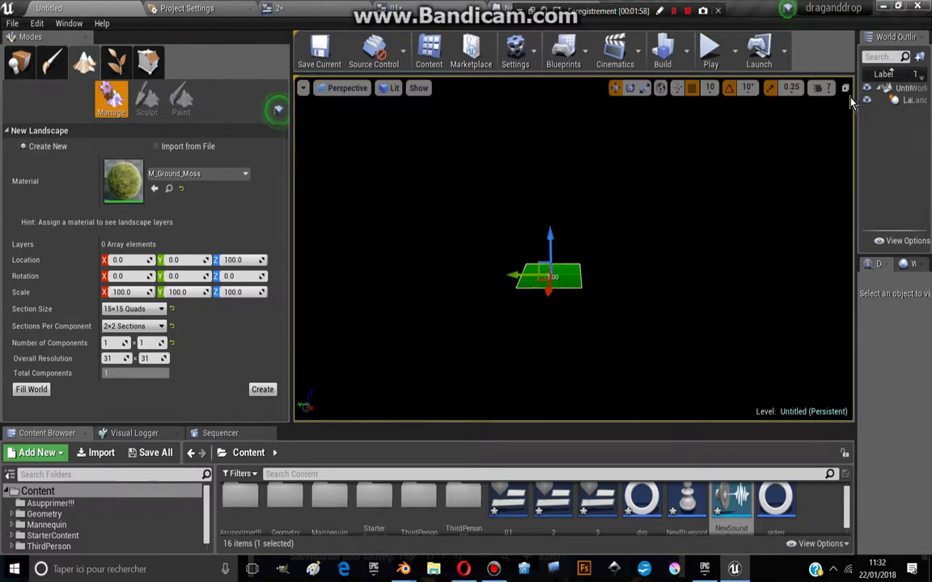
pyautogui.click(822, 88)
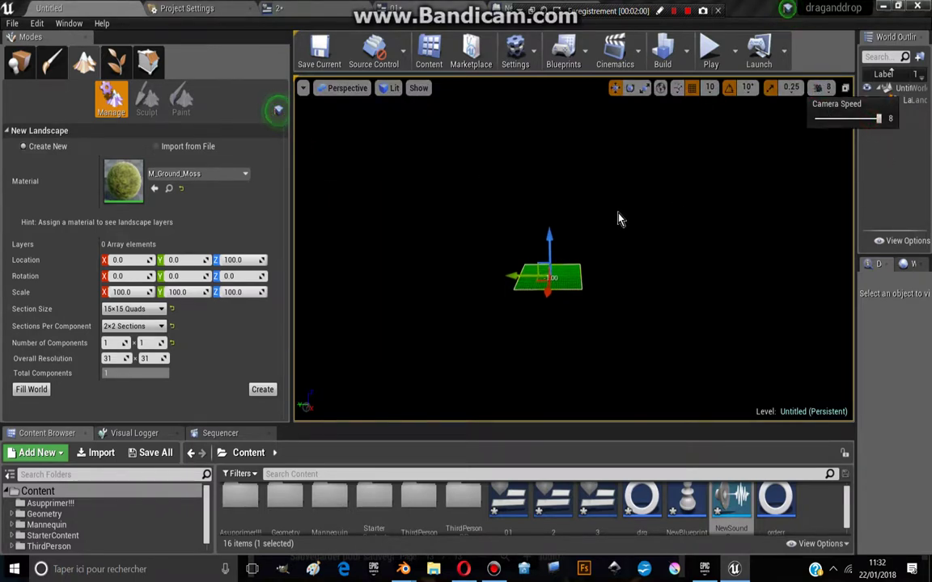
pyautogui.scroll(2, 567, 227)
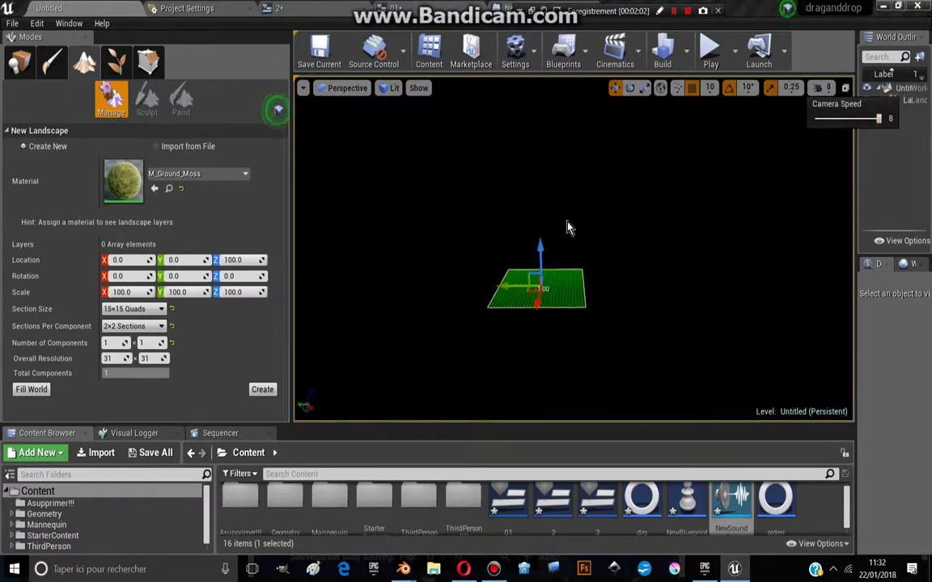
pyautogui.scroll(4, 514, 230)
pyautogui.moveTo(499, 231); pyautogui.dragTo(485, 235, button='right')
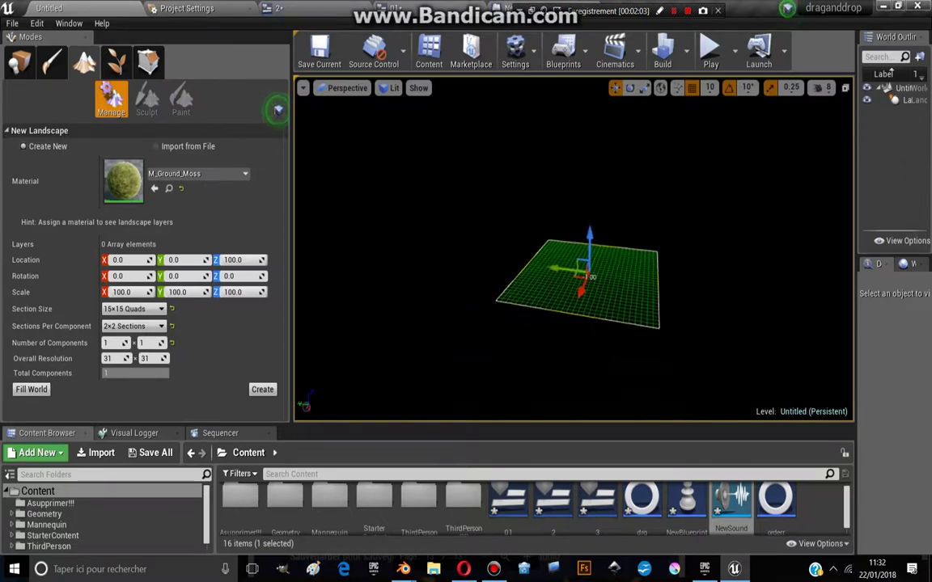
pyautogui.click(822, 88)
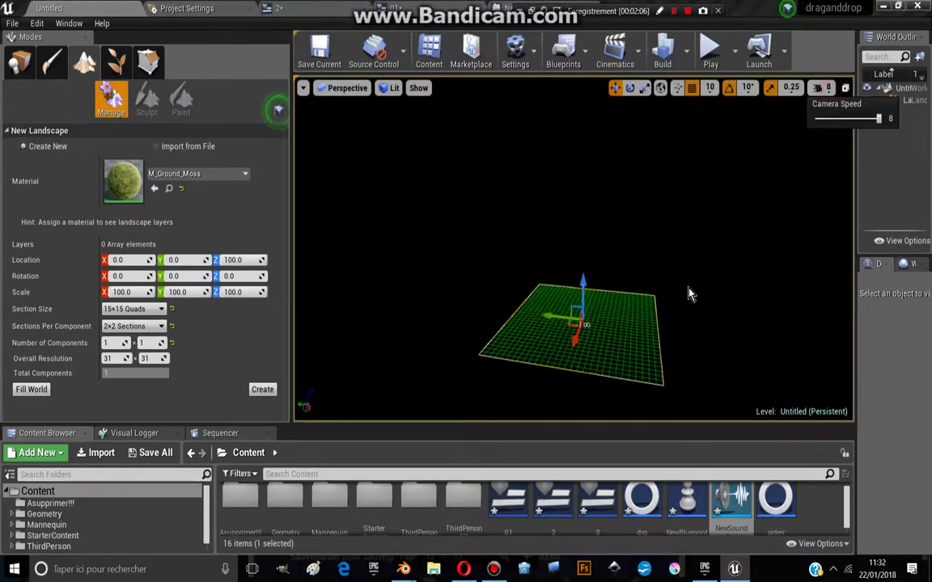
# Zoom in and out on the landscape preview grid.
pyautogui.scroll(2, 666, 266)
pyautogui.scroll(2, 626, 252)
pyautogui.scroll(2, 592, 269)
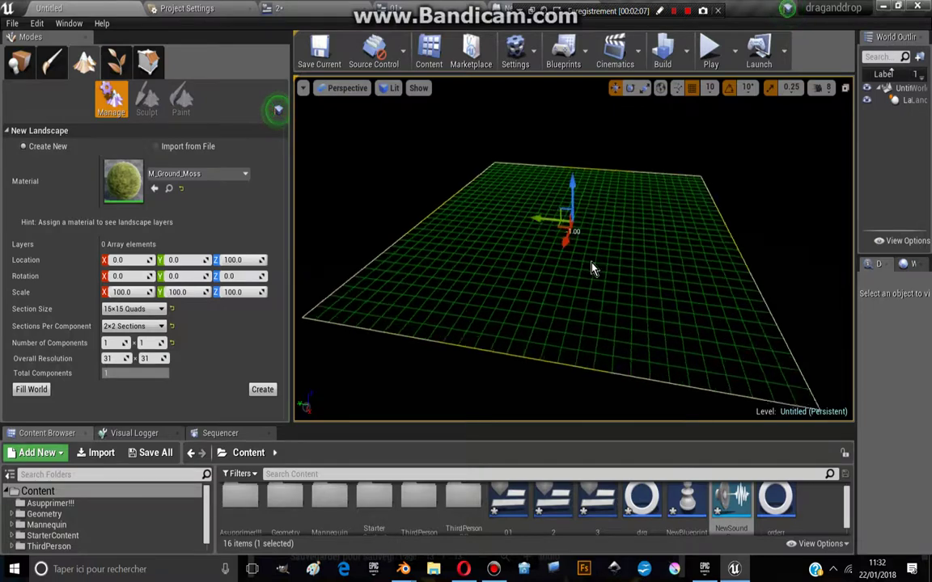
pyautogui.scroll(2, 592, 268)
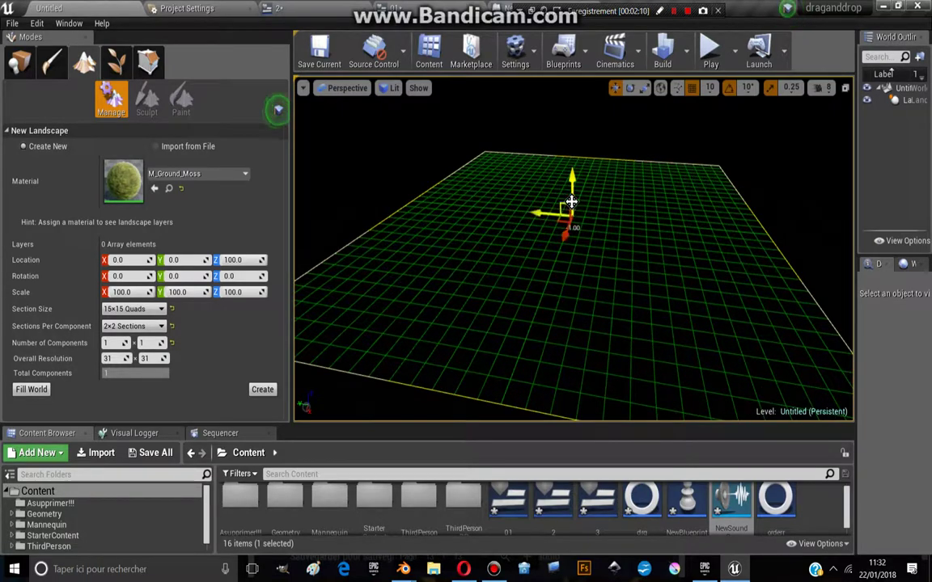
pyautogui.scroll(2, 573, 203)
pyautogui.scroll(2, 572, 204)
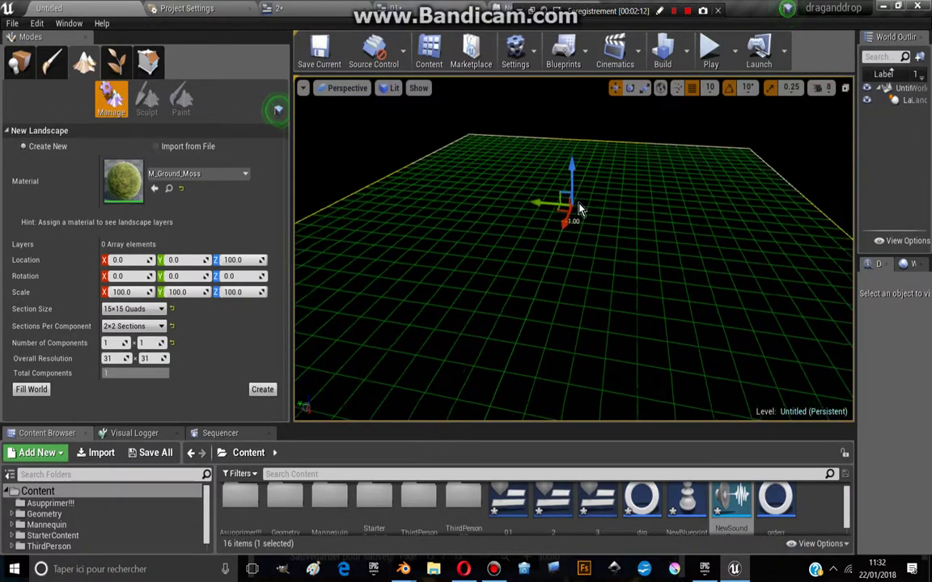
pyautogui.scroll(-2, 495, 217)
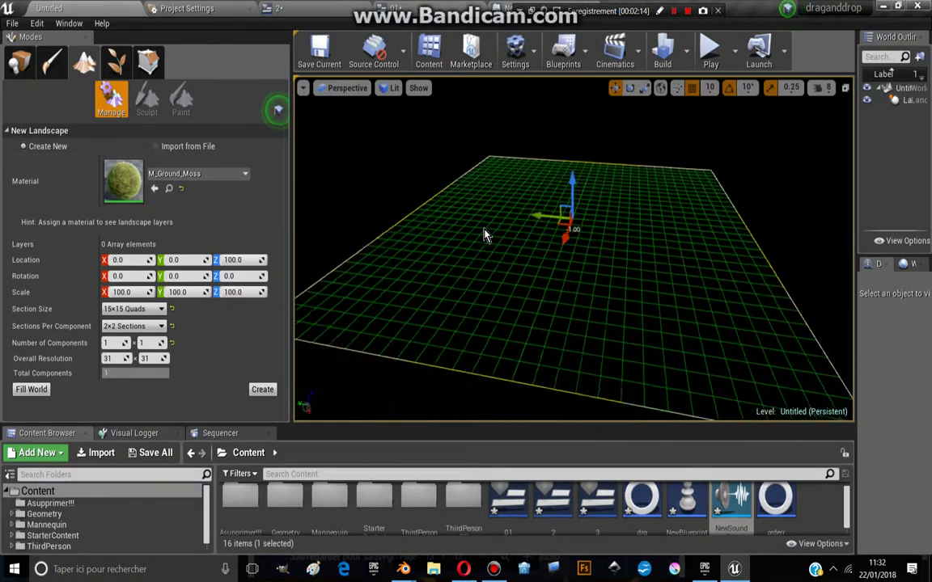
pyautogui.scroll(-2, 487, 233)
pyautogui.scroll(-1, 487, 233)
# Set the landscape Section Size to 7x7 Quads.
pyautogui.click(134, 309)
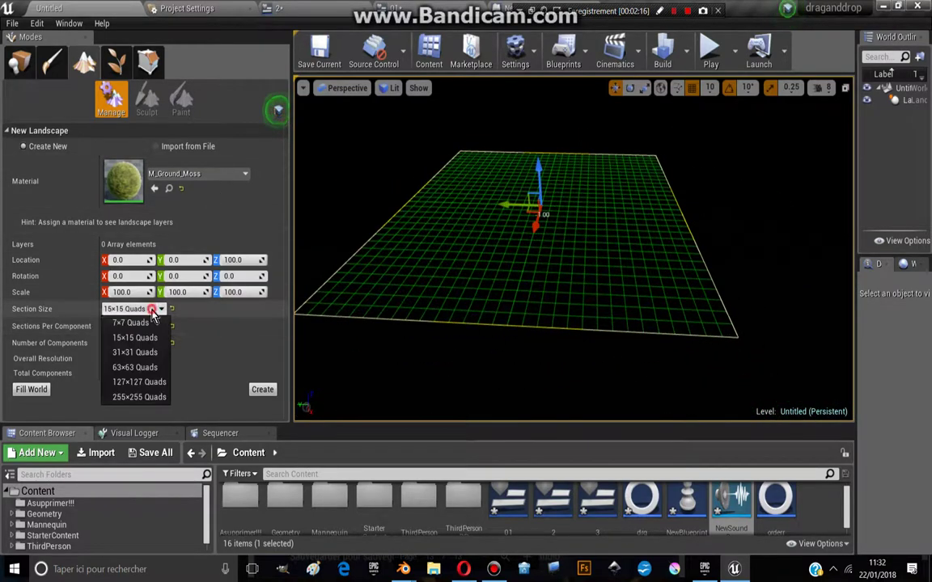
pyautogui.click(121, 318)
pyautogui.scroll(3, 449, 207)
pyautogui.scroll(1, 462, 199)
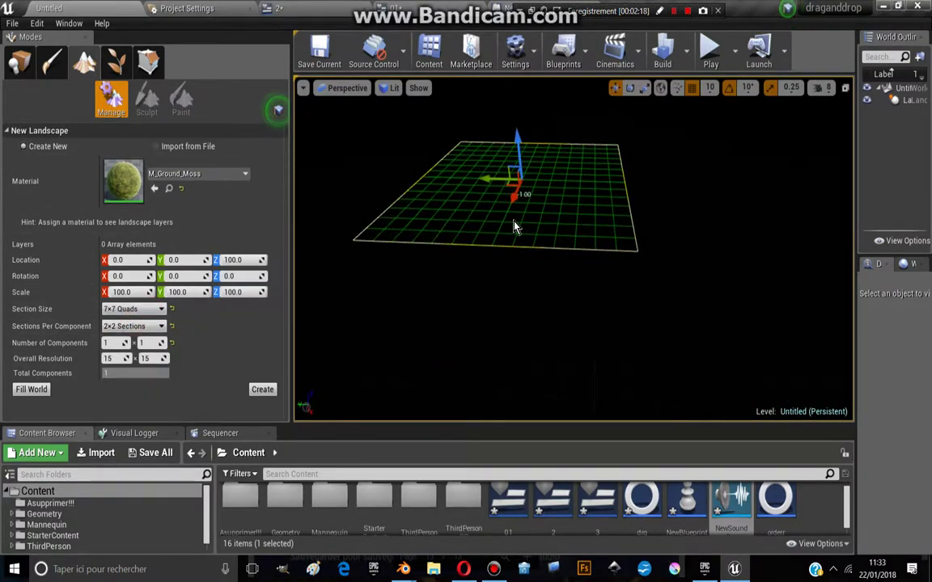
pyautogui.scroll(-1, 501, 190)
pyautogui.moveTo(533, 249); pyautogui.dragTo(533, 202, button='right')
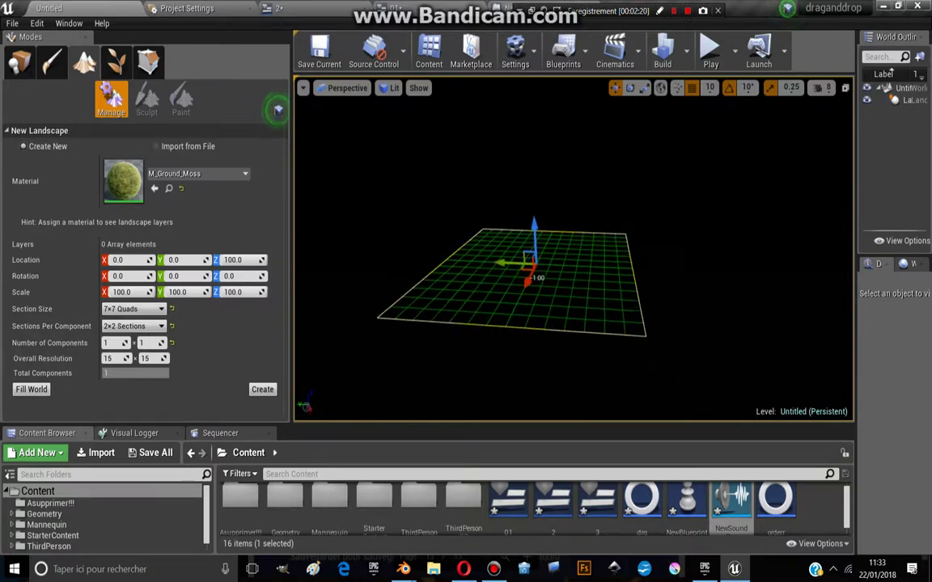
pyautogui.moveTo(503, 267); pyautogui.dragTo(502, 309, button='right')
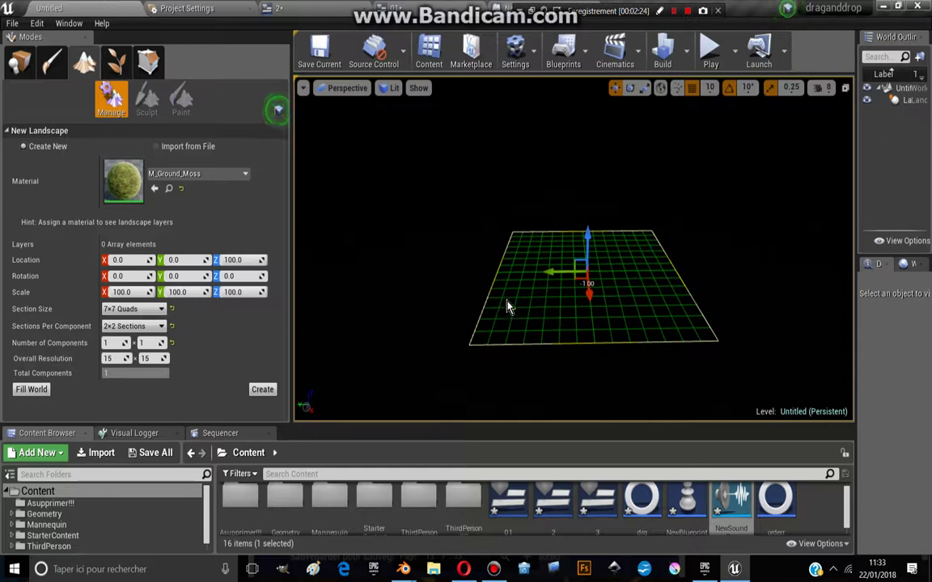
pyautogui.moveTo(499, 299)
pyautogui.mouseDown(button='right')
pyautogui.moveTo(486, 267)
pyautogui.moveTo(502, 292)
pyautogui.moveTo(470, 291)
pyautogui.mouseUp(button='right')
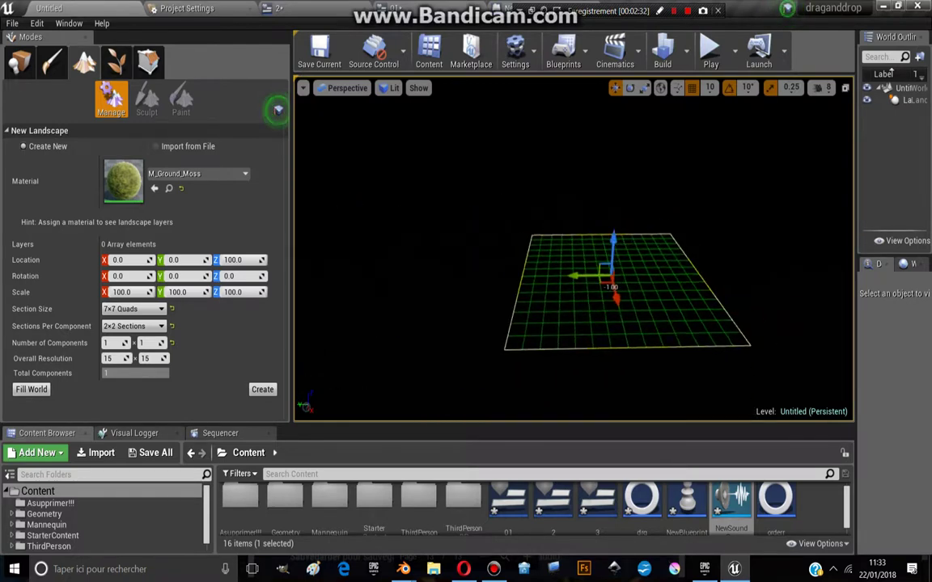
pyautogui.moveTo(469, 291); pyautogui.dragTo(531, 308, button='right')
pyautogui.scroll(-2, 531, 307)
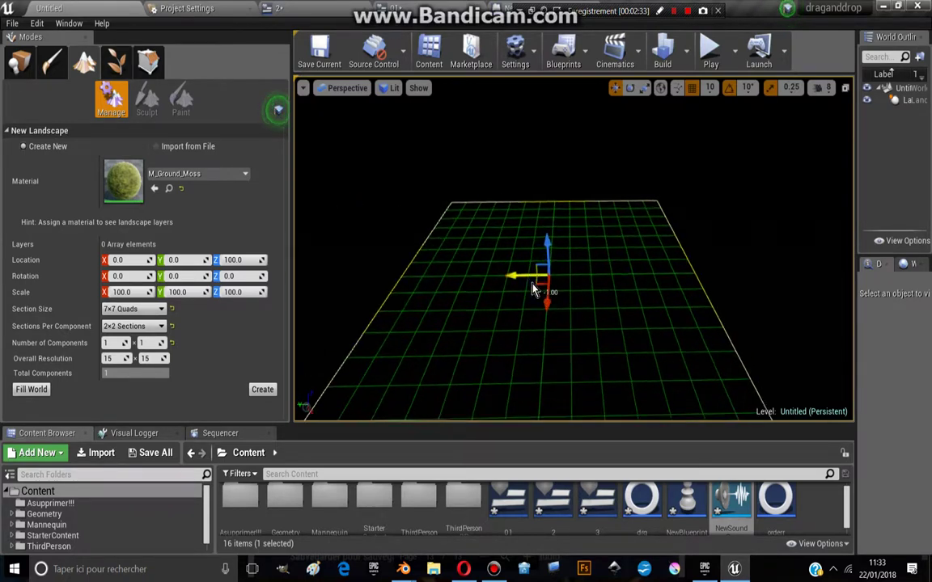
# Set Sections Per Component to 1x1 Section, after briefly trying 2x2 Sections.
pyautogui.click(134, 326)
pyautogui.click(139, 341)
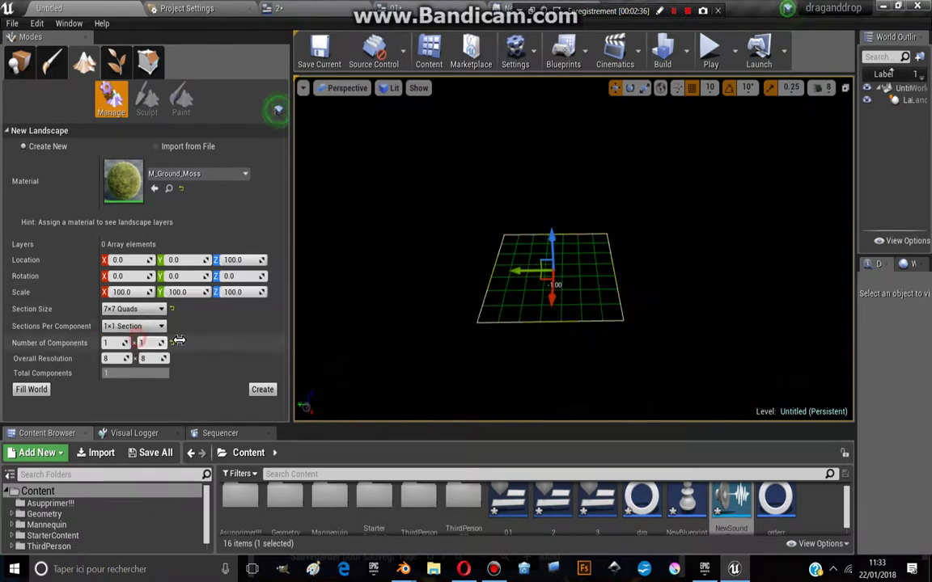
pyautogui.scroll(1, 525, 293)
pyautogui.scroll(3, 512, 289)
pyautogui.scroll(-2, 512, 289)
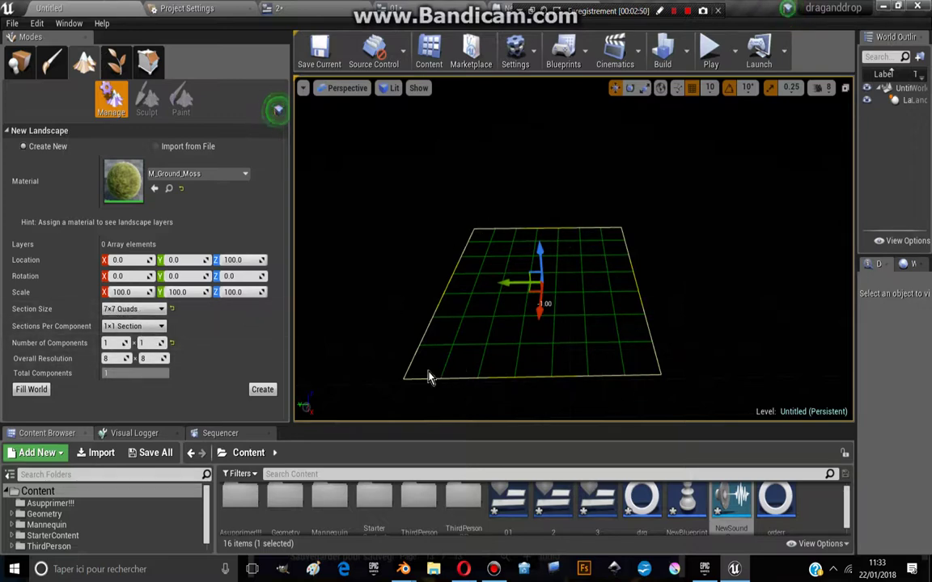
pyautogui.click(129, 327)
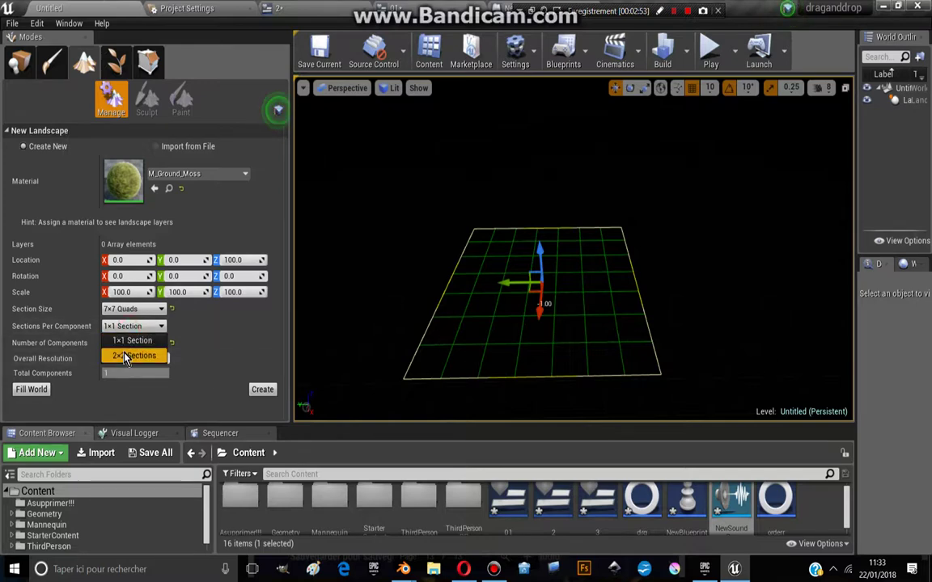
pyautogui.click(121, 354)
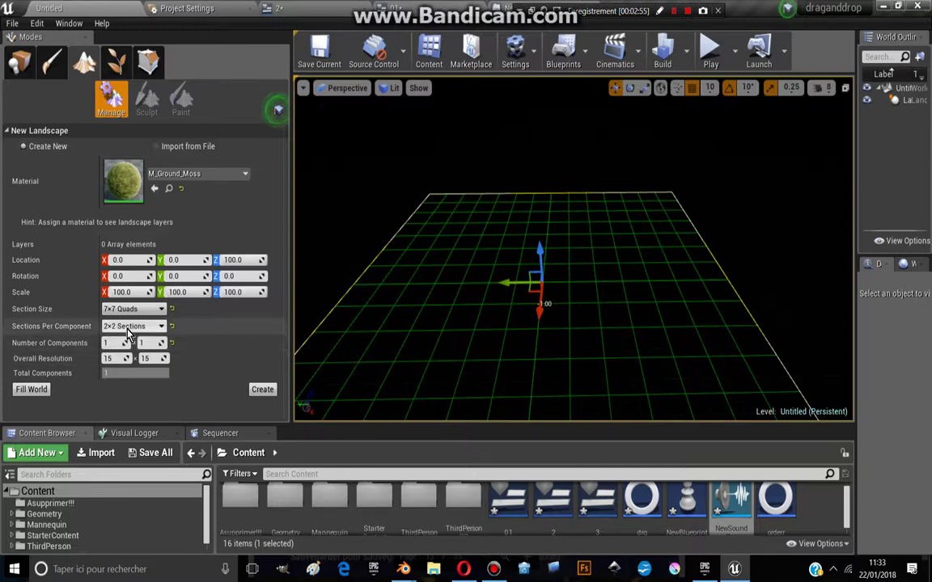
pyautogui.scroll(-3, 627, 291)
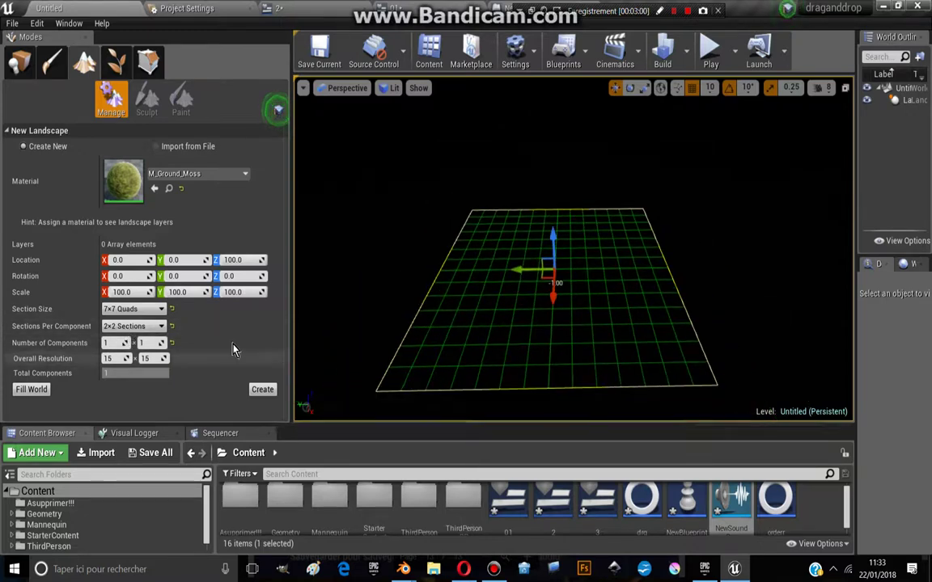
pyautogui.click(161, 326)
pyautogui.click(154, 339)
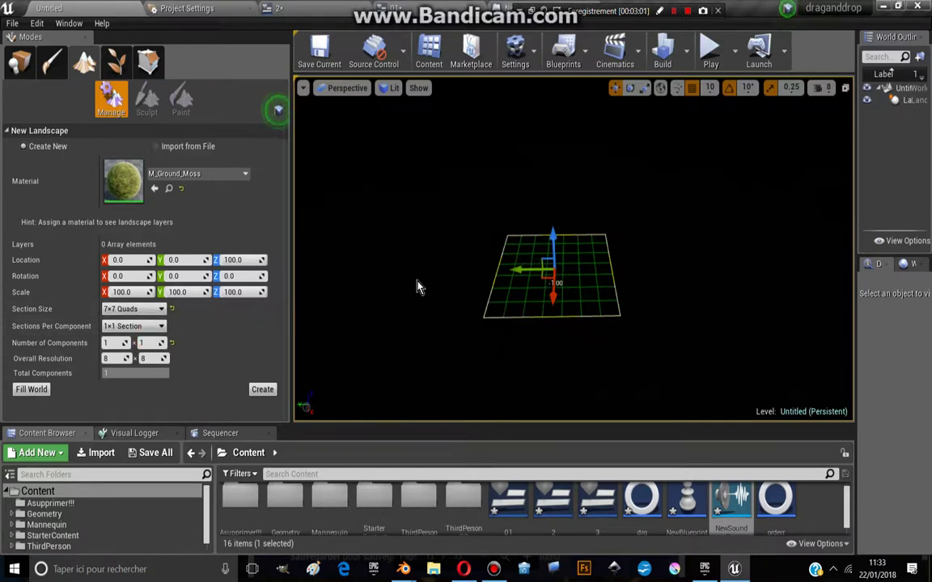
pyautogui.moveTo(491, 291)
pyautogui.mouseDown()
pyautogui.moveTo(453, 243)
pyautogui.moveTo(542, 244)
pyautogui.mouseUp()
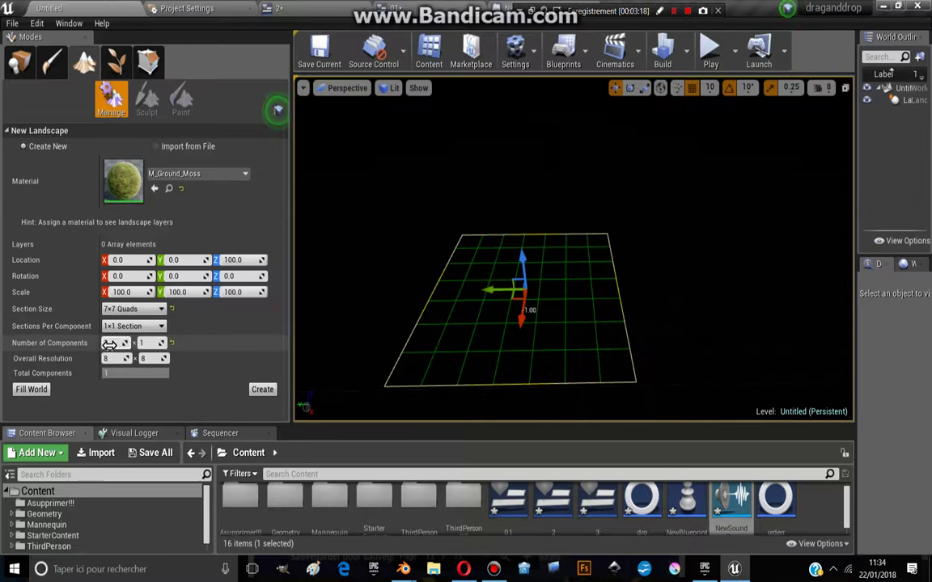
pyautogui.write('2')
# Raise the component counts to 2, then 3, then 5.
pyautogui.press('Return')
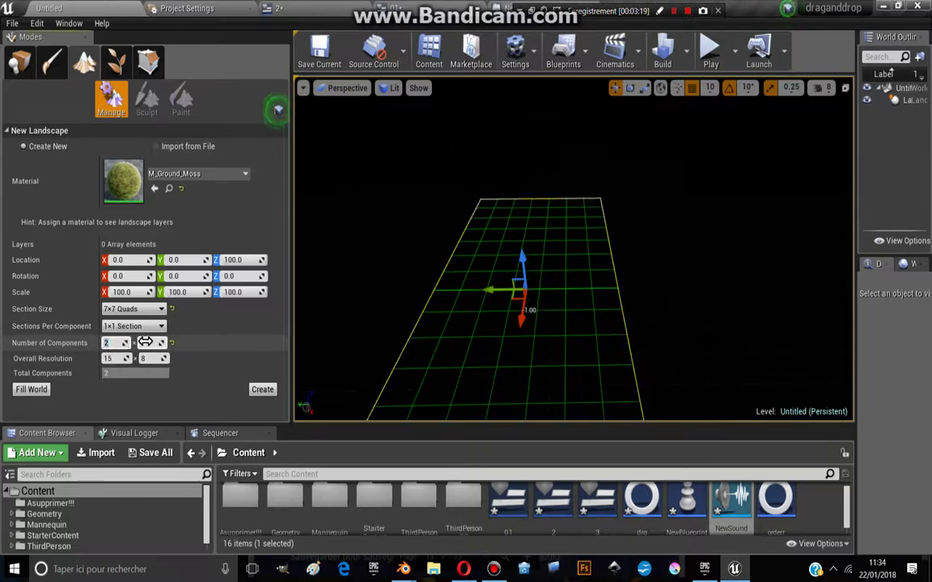
pyautogui.write('2')
pyautogui.press('Return')
pyautogui.scroll(-3, 429, 291)
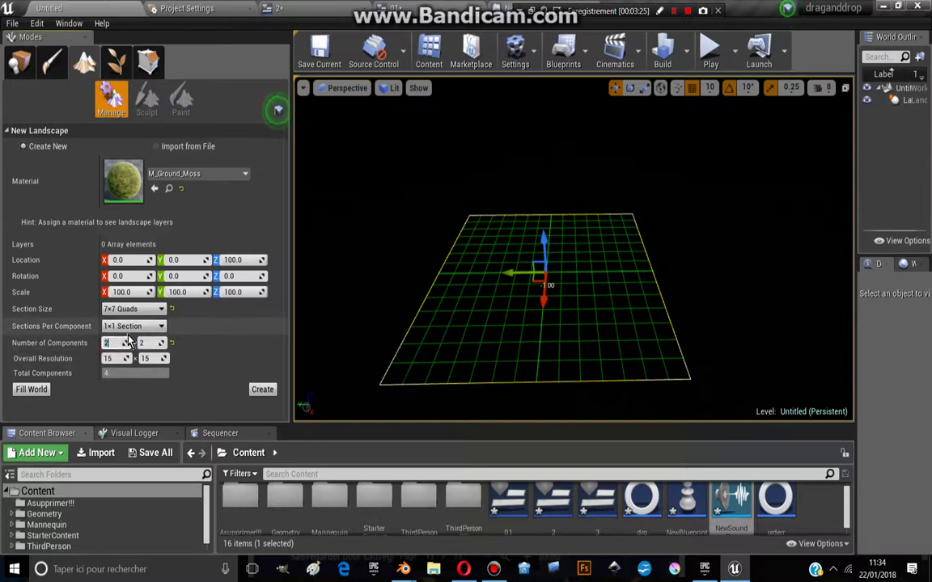
pyautogui.moveTo(122, 341); pyautogui.dragTo(129, 342)
pyautogui.press('Return')
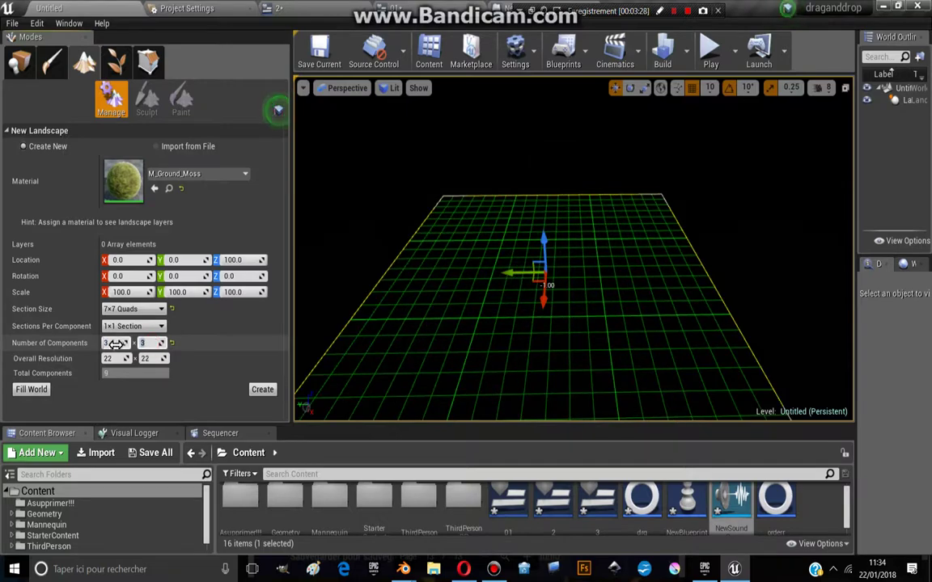
pyautogui.write('5')
pyautogui.press('Return')
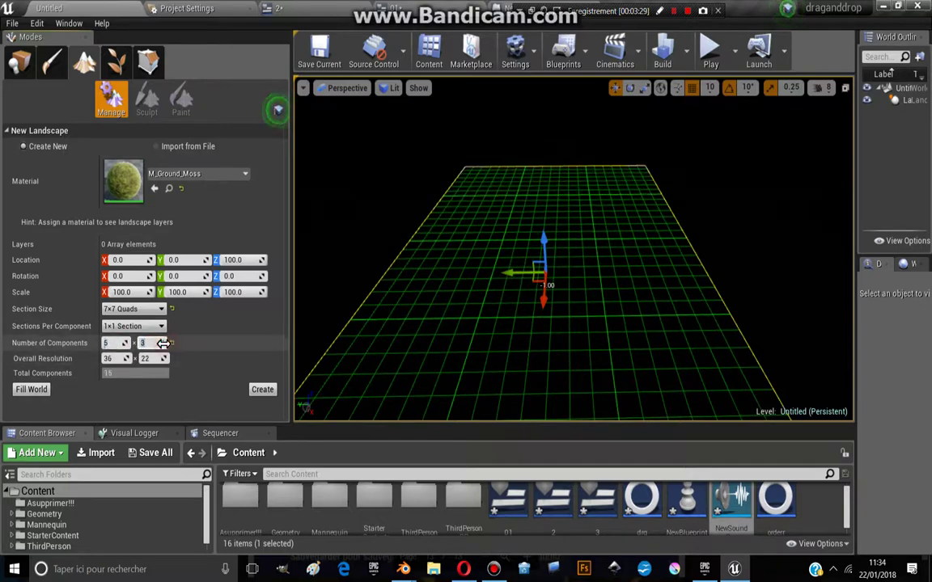
pyautogui.moveTo(163, 343); pyautogui.dragTo(171, 343)
pyautogui.scroll(-5, 518, 271)
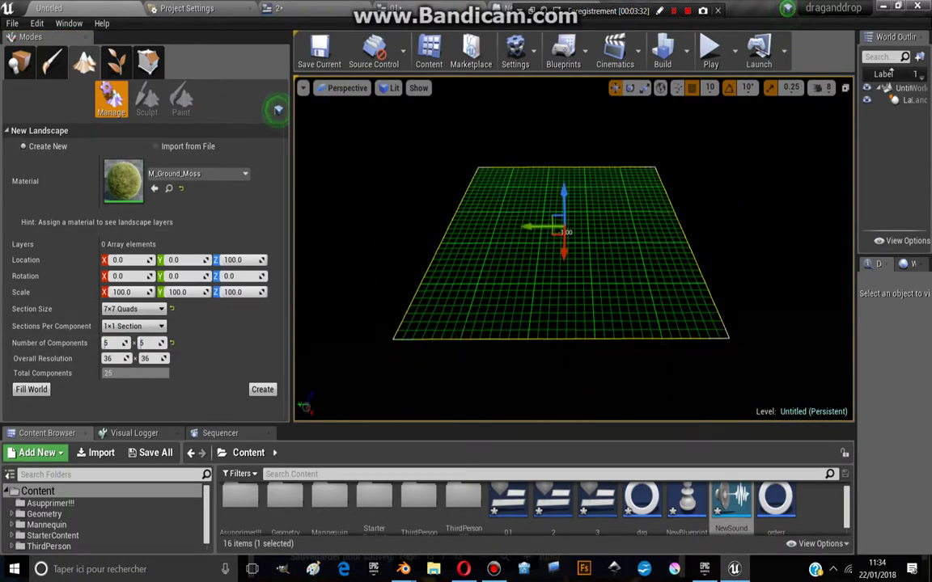
pyautogui.moveTo(370, 356); pyautogui.dragTo(369, 366, button='middle')
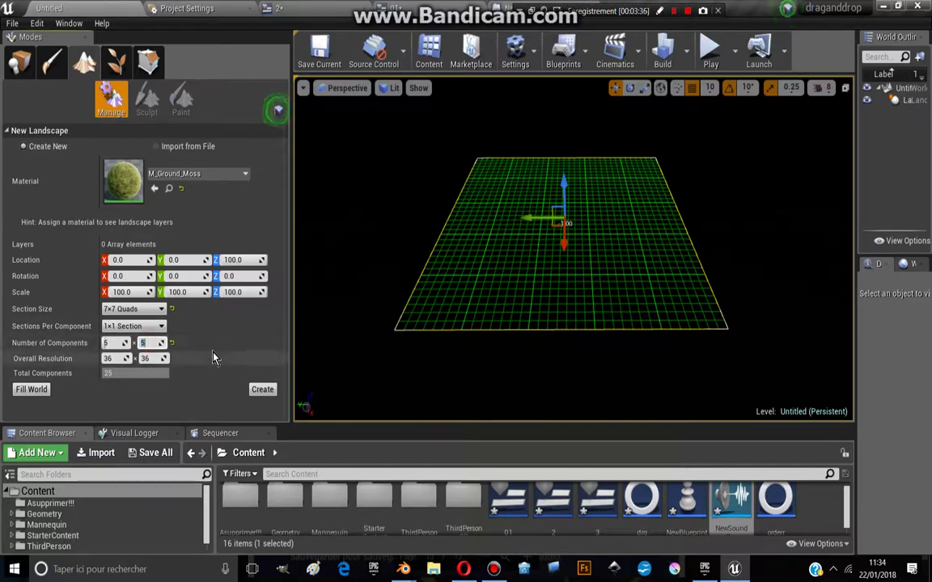
# Drop the second component count to 1, then set it back to 5.
pyautogui.write('1')
pyautogui.press('Return')
pyautogui.scroll(2, 682, 267)
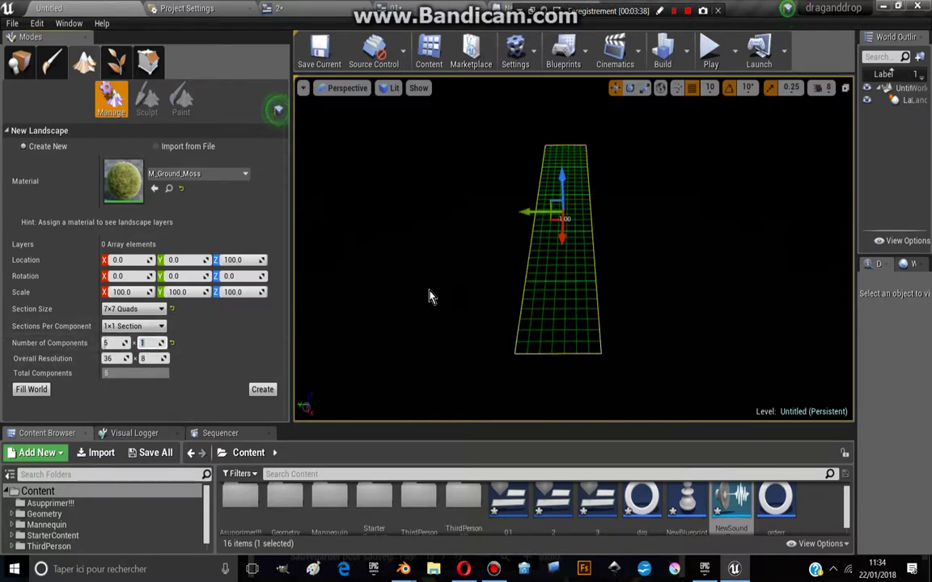
pyautogui.scroll(2, 597, 181)
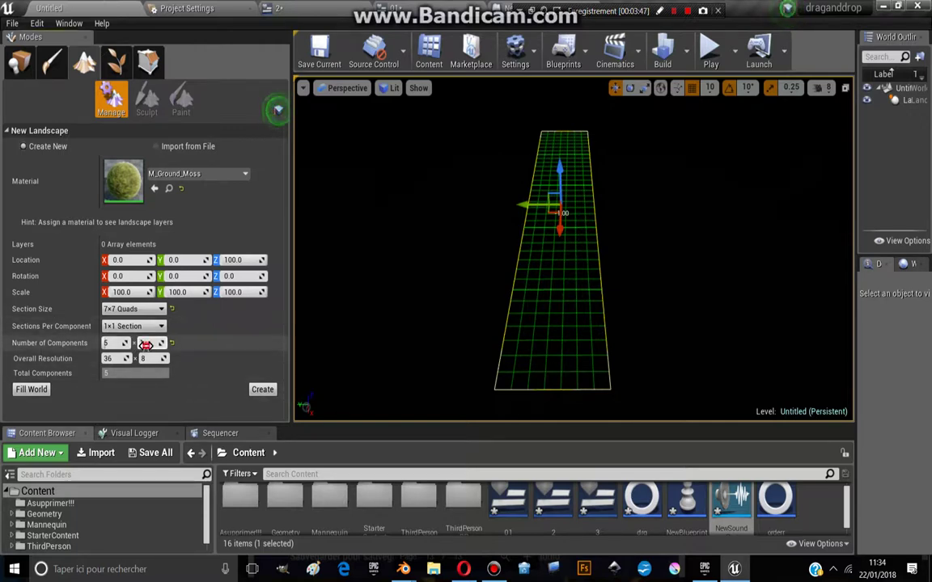
pyautogui.write('5')
pyautogui.press('Return')
pyautogui.write('200')
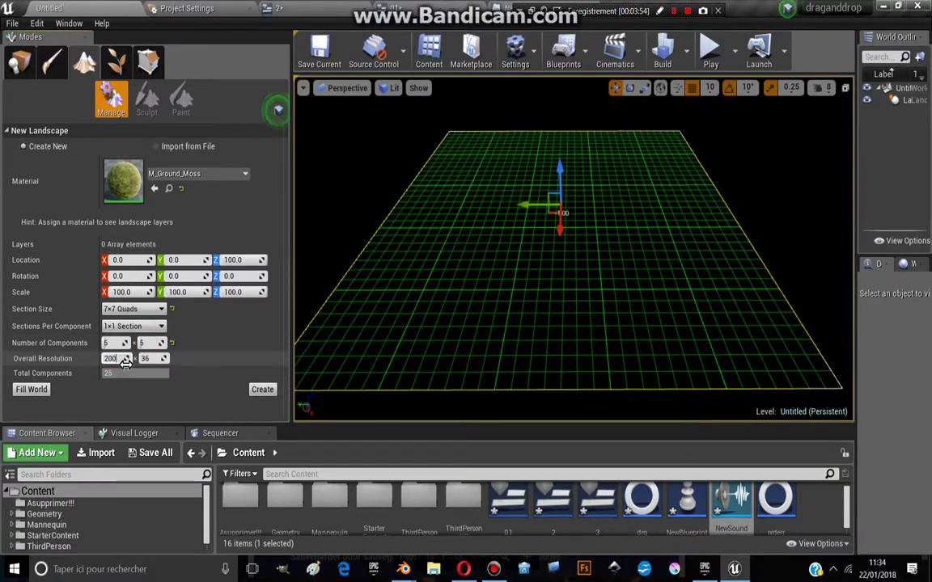
# Set the overall resolution to 29x29, for 4x4 components, 16 in total.
pyautogui.moveTo(126, 364)
pyautogui.mouseDown()
pyautogui.moveTo(154, 358)
pyautogui.moveTo(128, 358)
pyautogui.mouseUp()
pyautogui.write('3')
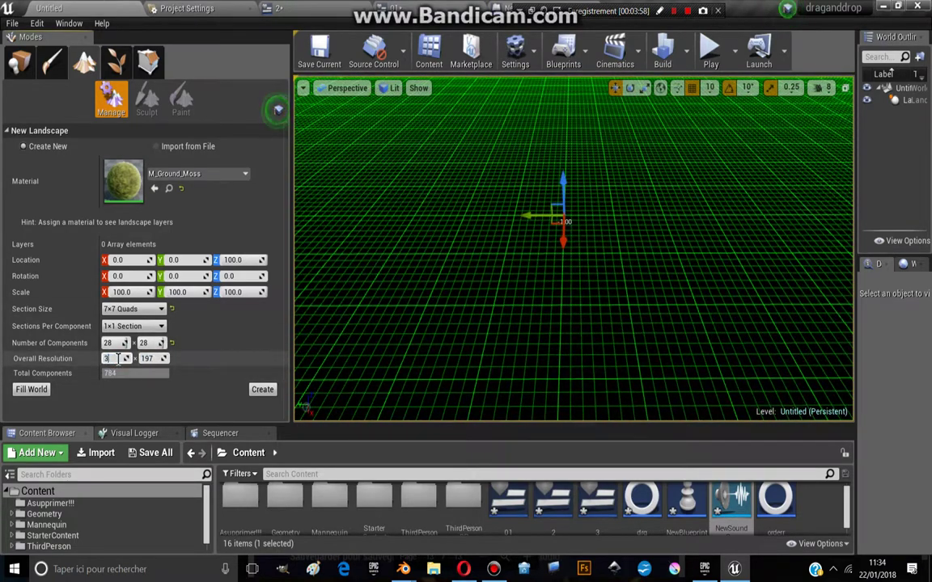
pyautogui.write('0')
pyautogui.press('Return')
pyautogui.write('3')
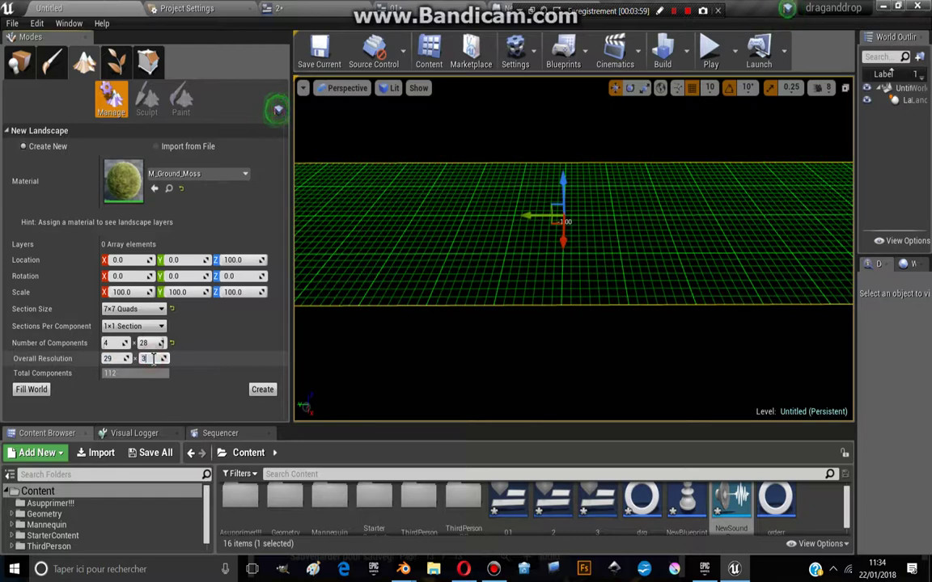
pyautogui.write('0')
pyautogui.press('Return')
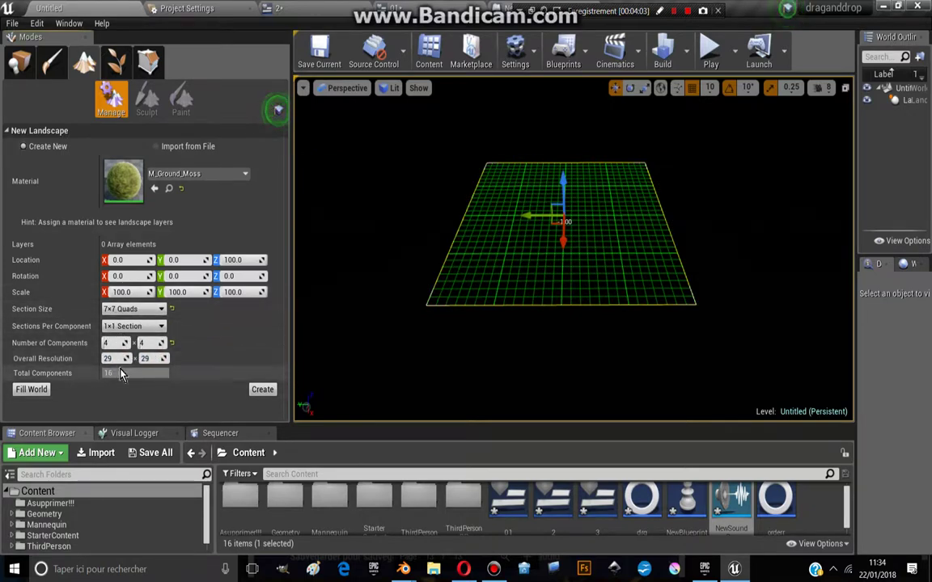
pyautogui.scroll(2, 521, 269)
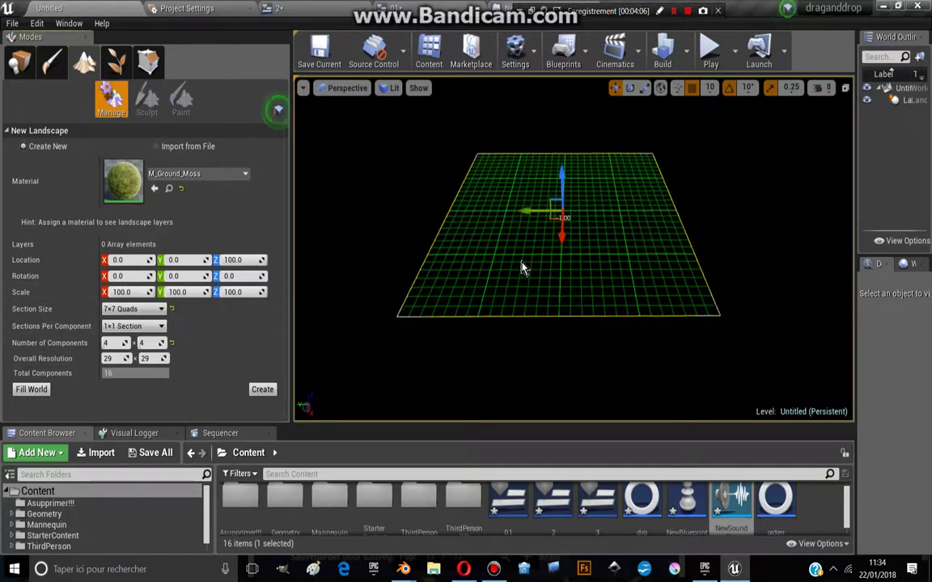
pyautogui.scroll(1, 522, 269)
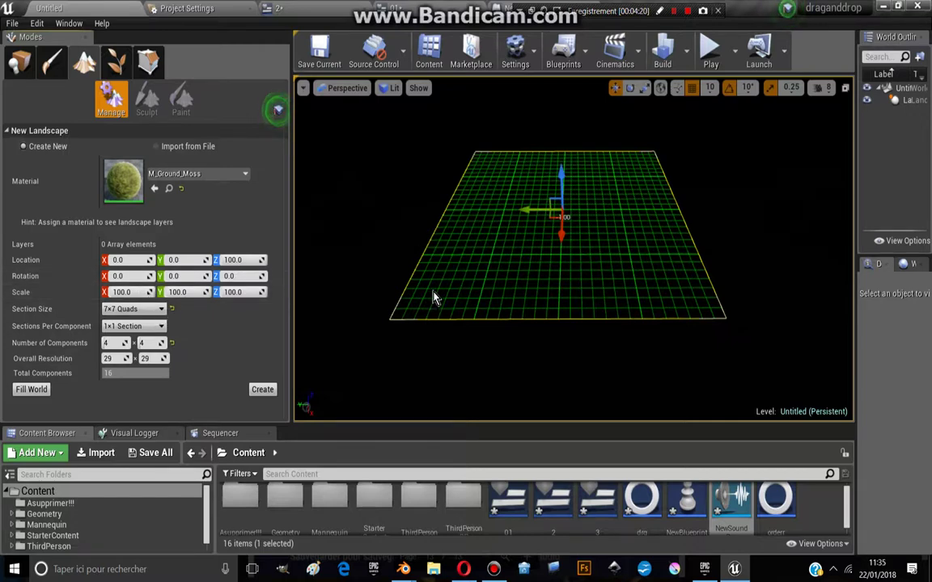
pyautogui.scroll(1, 506, 251)
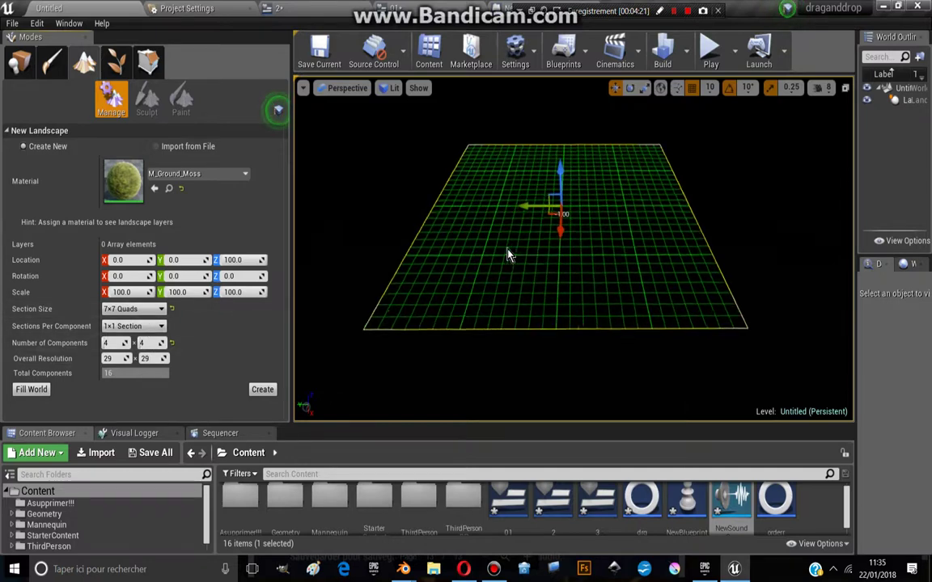
pyautogui.scroll(1, 489, 255)
# Create the landscape and shrink the sculpt brush size to about 661.
pyautogui.click(261, 389)
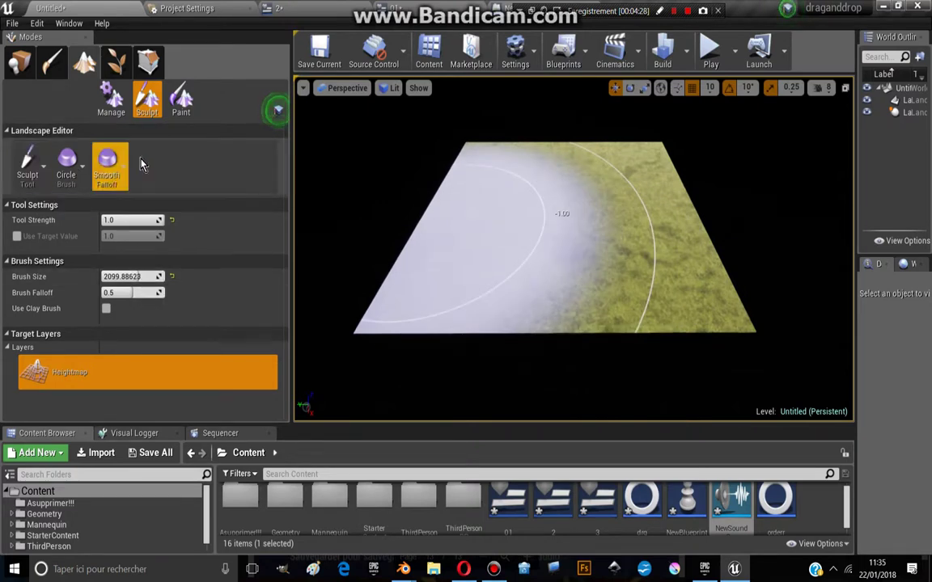
pyautogui.click(42, 160)
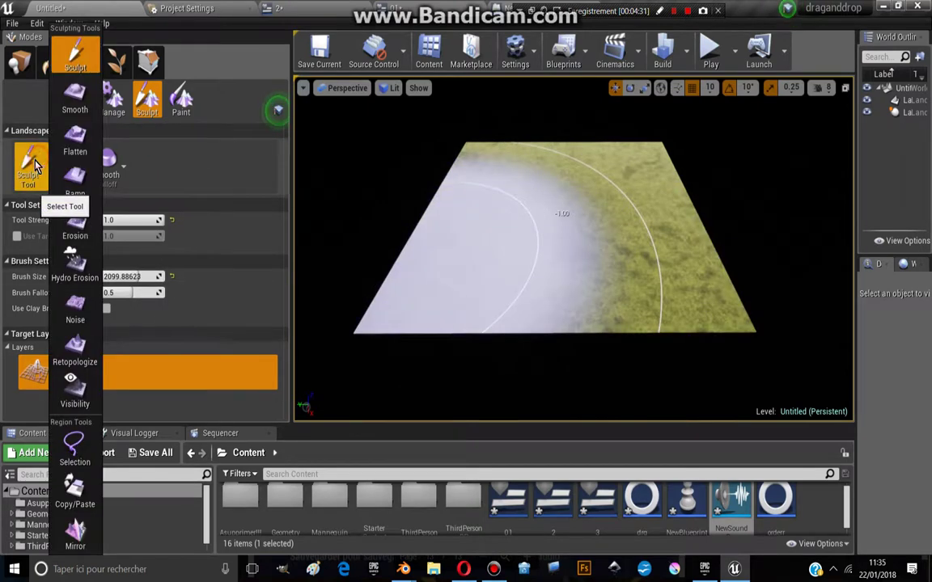
pyautogui.click(253, 309)
pyautogui.moveTo(146, 279); pyautogui.dragTo(105, 279)
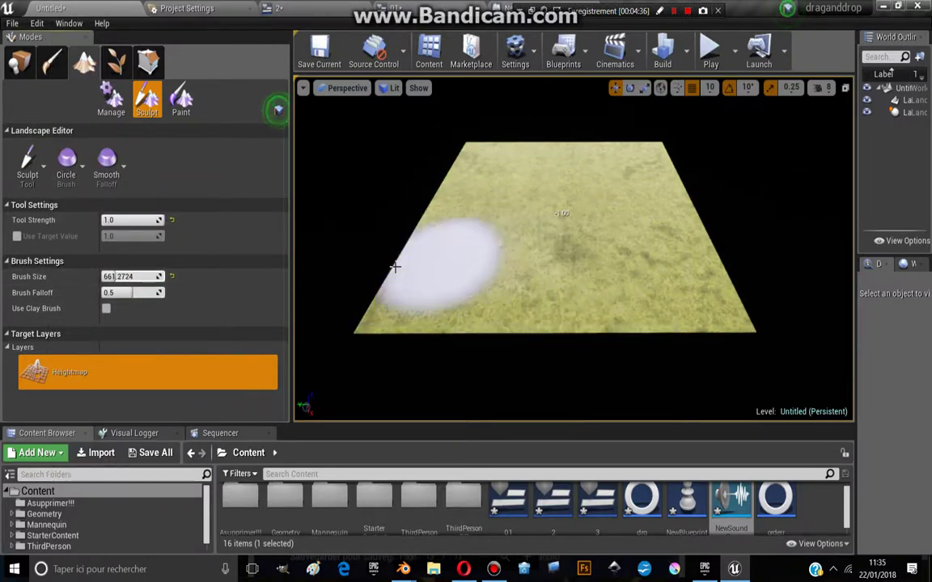
# Lower the tool strength and raise a tall ridge across the landscape middle.
pyautogui.click(27, 174)
pyautogui.click(102, 189)
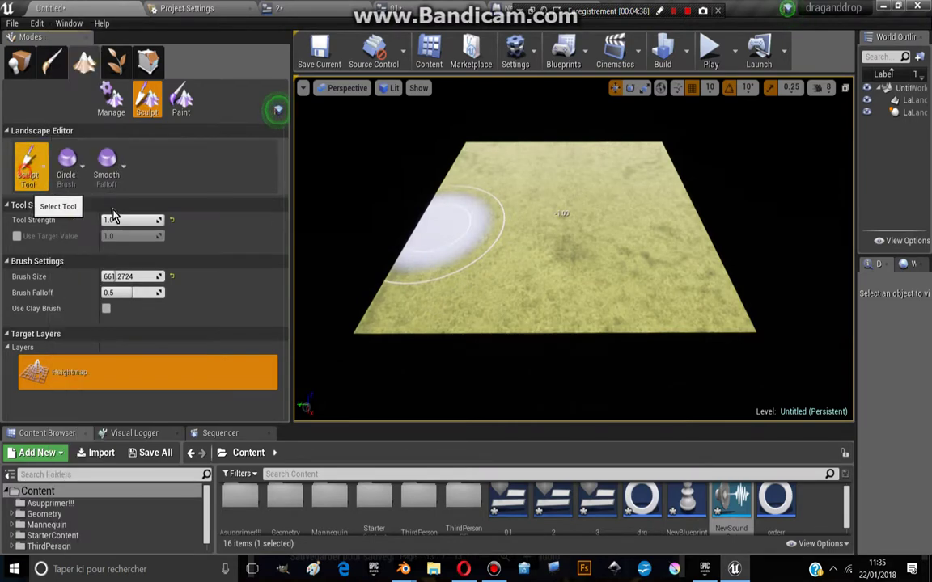
pyautogui.moveTo(155, 220); pyautogui.dragTo(129, 220)
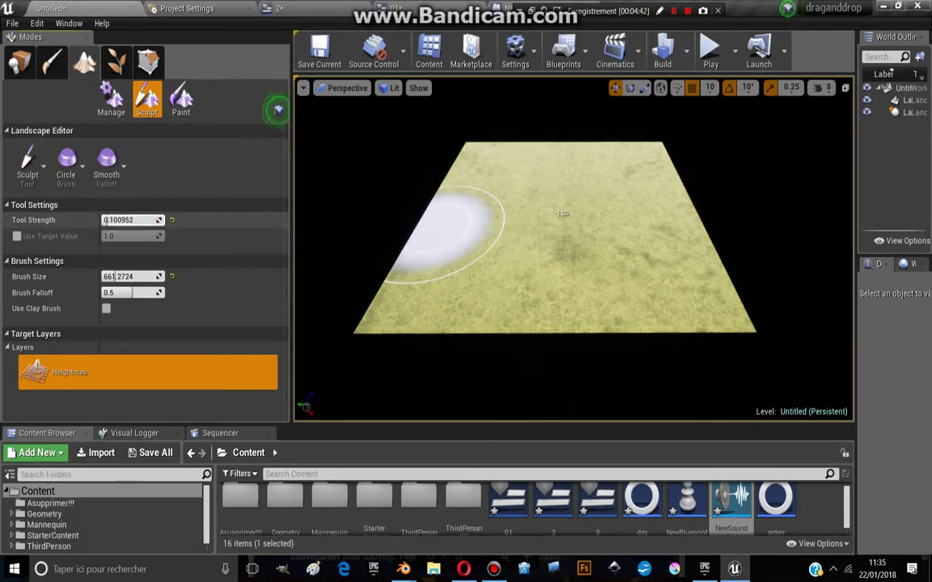
pyautogui.moveTo(593, 221)
pyautogui.mouseDown()
pyautogui.moveTo(506, 228)
pyautogui.moveTo(587, 218)
pyautogui.moveTo(555, 215)
pyautogui.mouseUp()
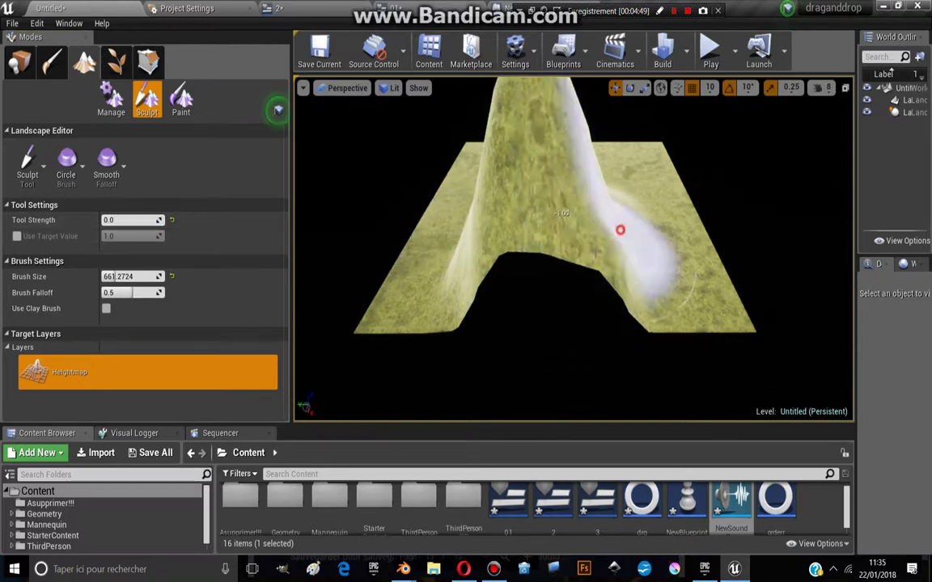
# Broaden the ridge, then set Tool Strength 1.0 and Brush Falloff 0.0.
pyautogui.moveTo(491, 221); pyautogui.dragTo(629, 259)
pyautogui.moveTo(630, 258); pyautogui.dragTo(461, 307, button='right')
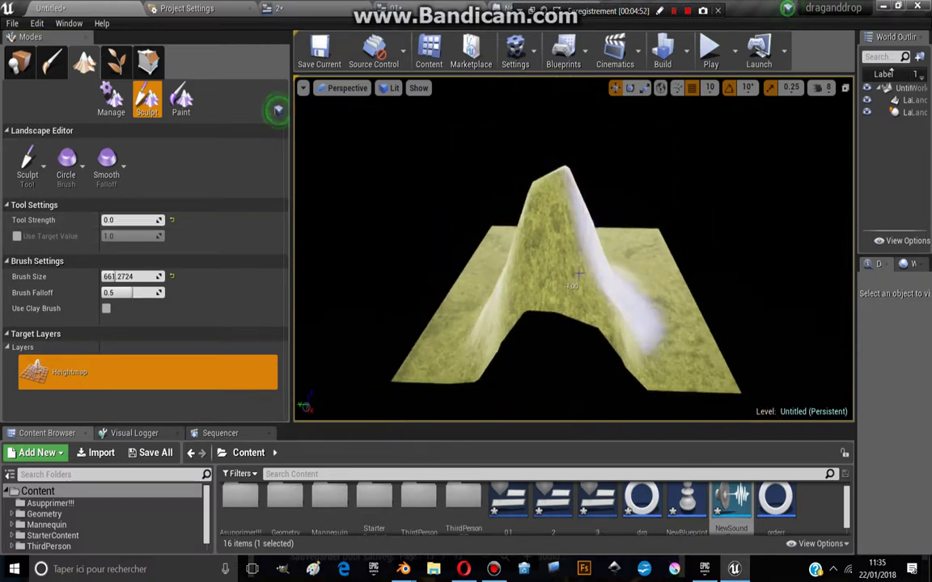
pyautogui.moveTo(134, 220); pyautogui.dragTo(162, 220)
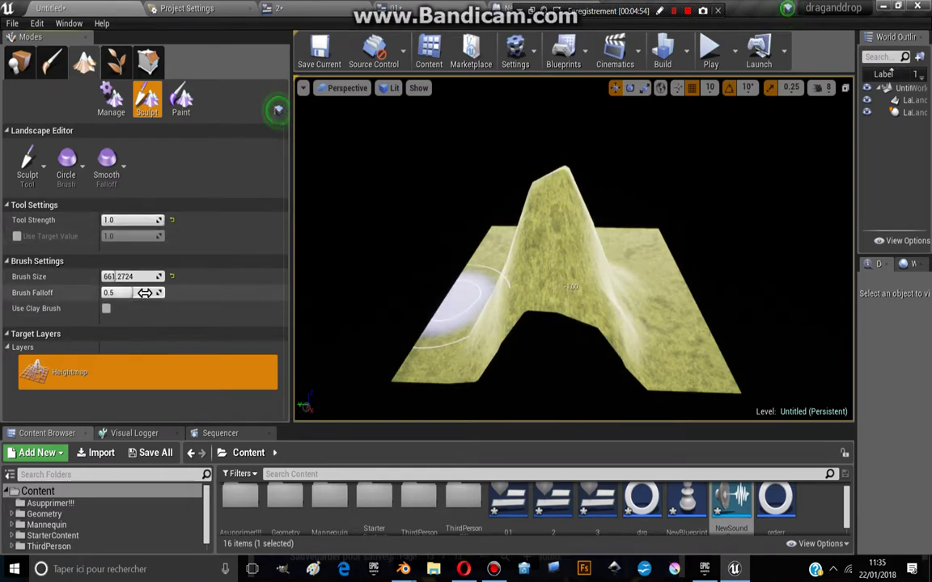
pyautogui.moveTo(164, 292); pyautogui.dragTo(130, 292)
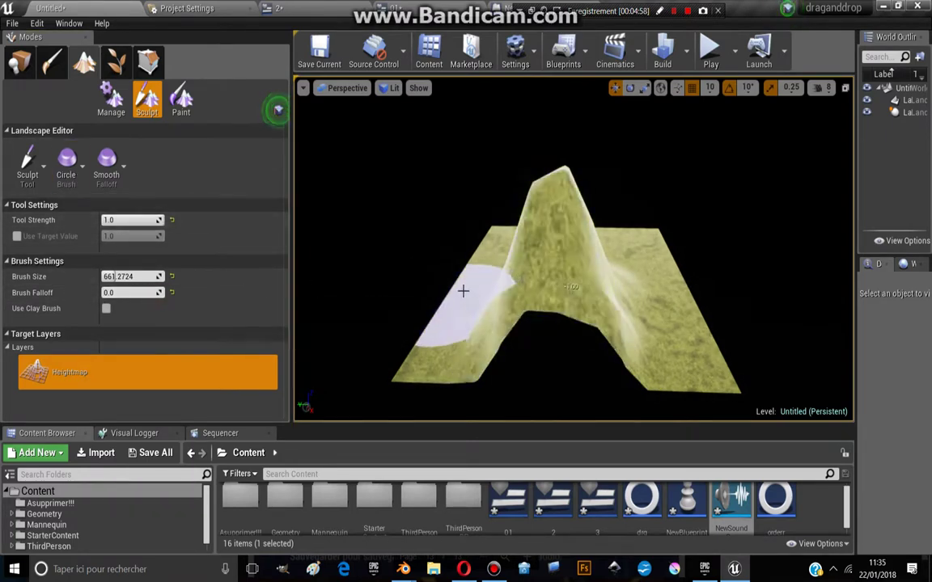
# Sculpt the terrain into rugged ridges with a hollow in the centre.
pyautogui.keyDown('shift'); pyautogui.moveTo(576, 354); pyautogui.dragTo(553, 339); pyautogui.keyUp('shift')
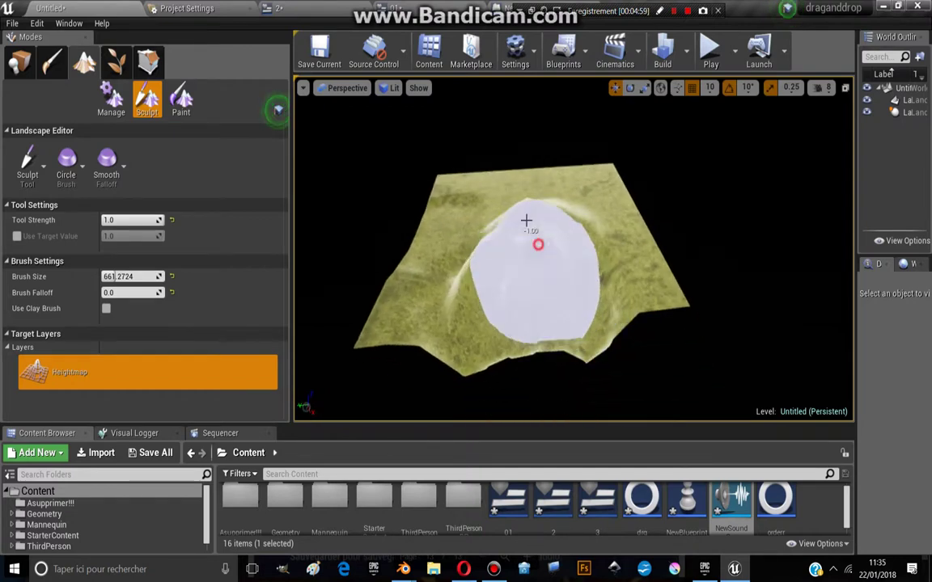
pyautogui.moveTo(526, 220)
pyautogui.keyDown('shift'); pyautogui.mouseDown()
pyautogui.moveTo(567, 276)
pyautogui.moveTo(544, 257)
pyautogui.moveTo(571, 236)
pyautogui.moveTo(554, 275)
pyautogui.mouseUp(); pyautogui.keyUp('shift')
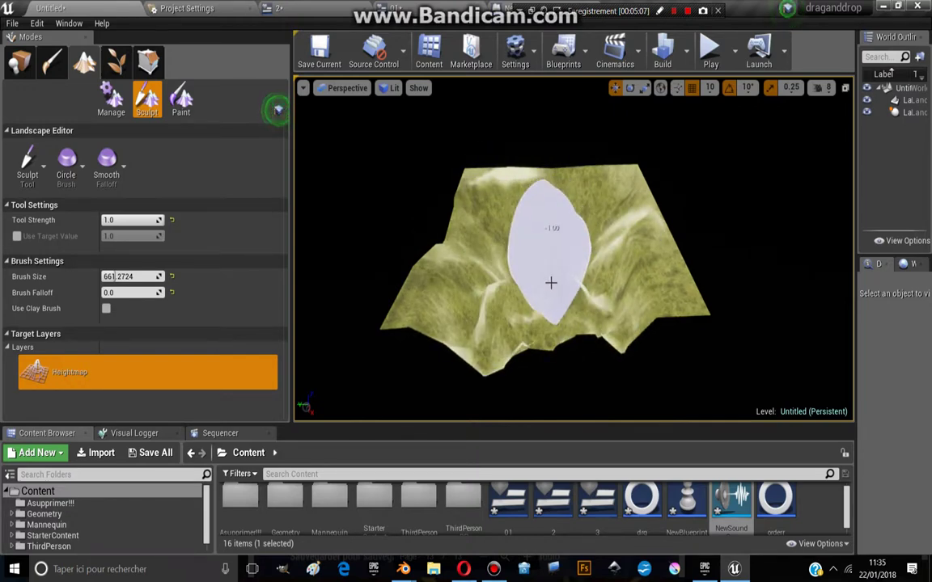
pyautogui.moveTo(541, 279)
pyautogui.mouseDown()
pyautogui.moveTo(560, 310)
pyautogui.moveTo(461, 313)
pyautogui.moveTo(569, 270)
pyautogui.moveTo(551, 245)
pyautogui.moveTo(453, 316)
pyautogui.mouseUp()
# Smooth down the sculpted ridges with the Smooth tool.
pyautogui.click(27, 166)
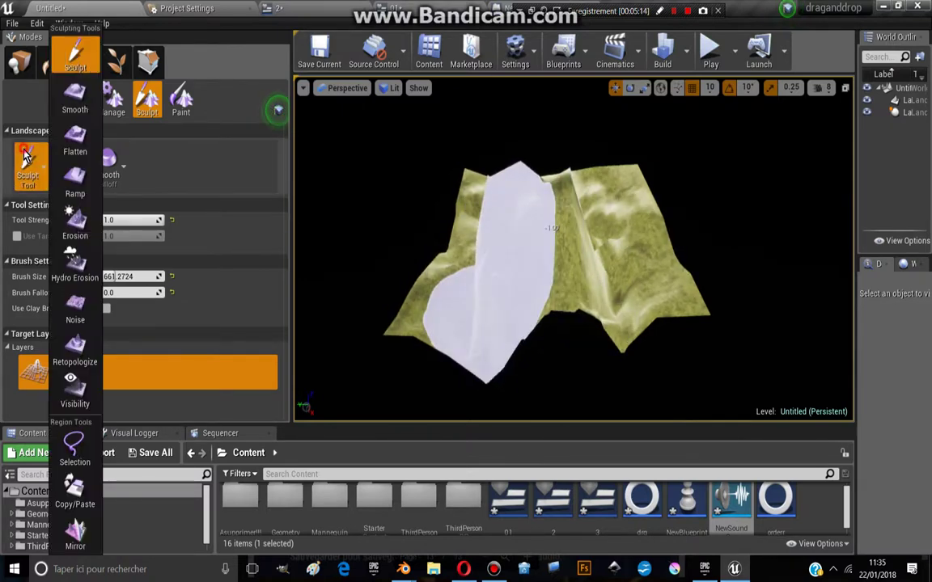
pyautogui.click(27, 177)
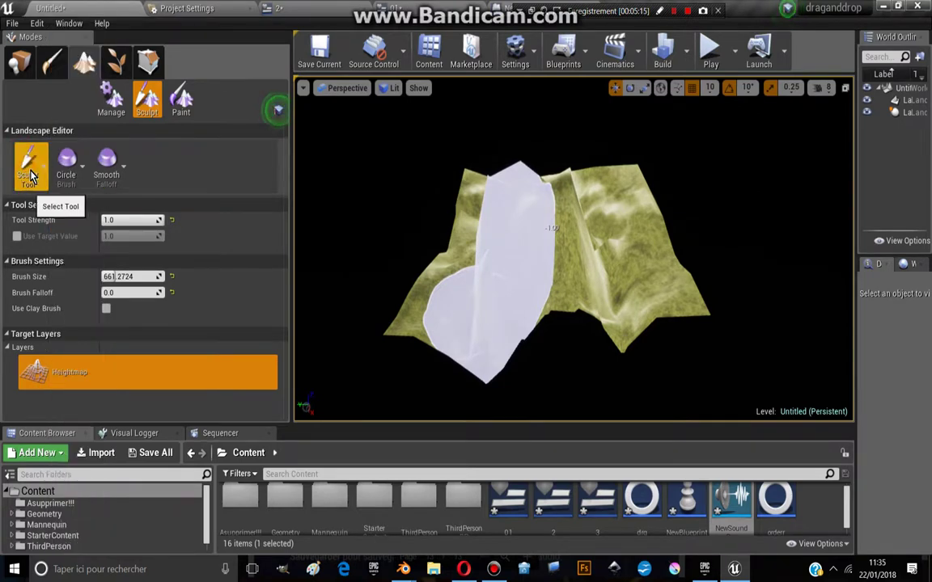
pyautogui.click(30, 176)
pyautogui.click(74, 104)
pyautogui.moveTo(588, 245)
pyautogui.mouseDown()
pyautogui.moveTo(640, 229)
pyautogui.moveTo(496, 313)
pyautogui.mouseUp()
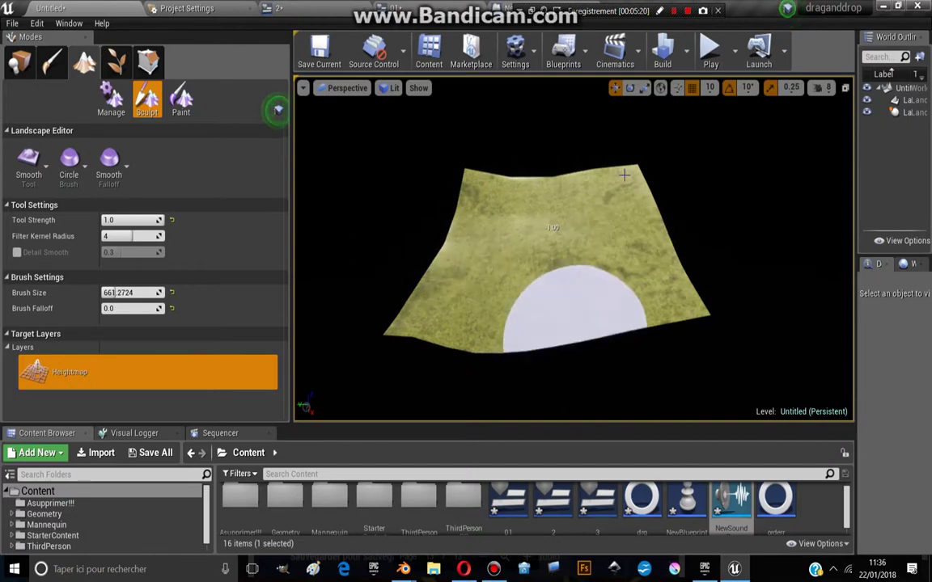
# Flatten the landscape in Lower mode with slope flatten on and a brush of about 686.
pyautogui.click(30, 166)
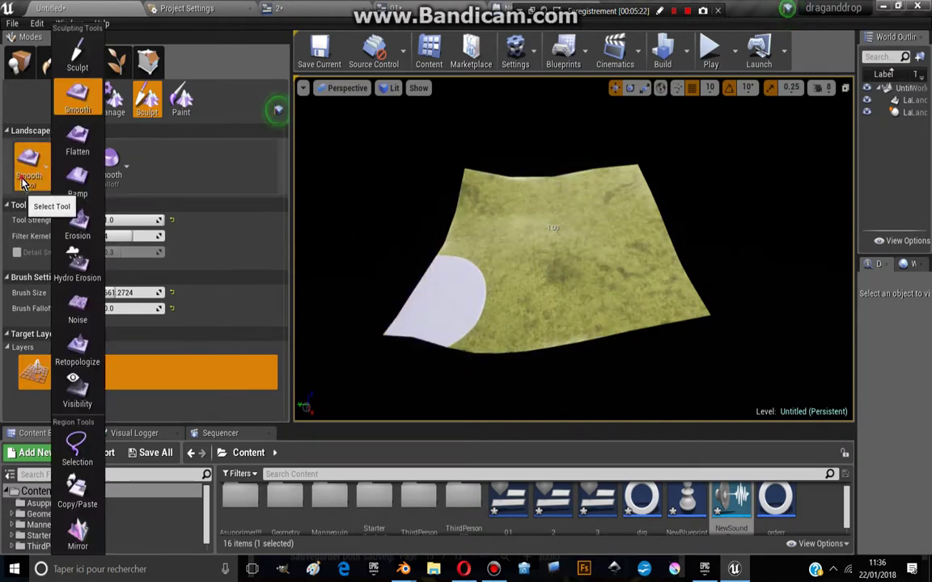
pyautogui.click(78, 149)
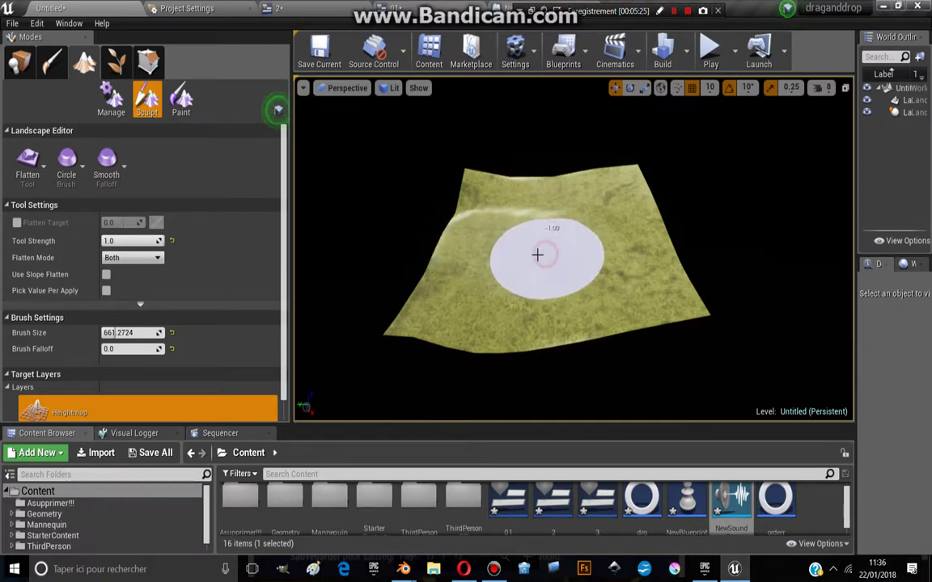
pyautogui.moveTo(561, 229); pyautogui.dragTo(584, 233, button='right')
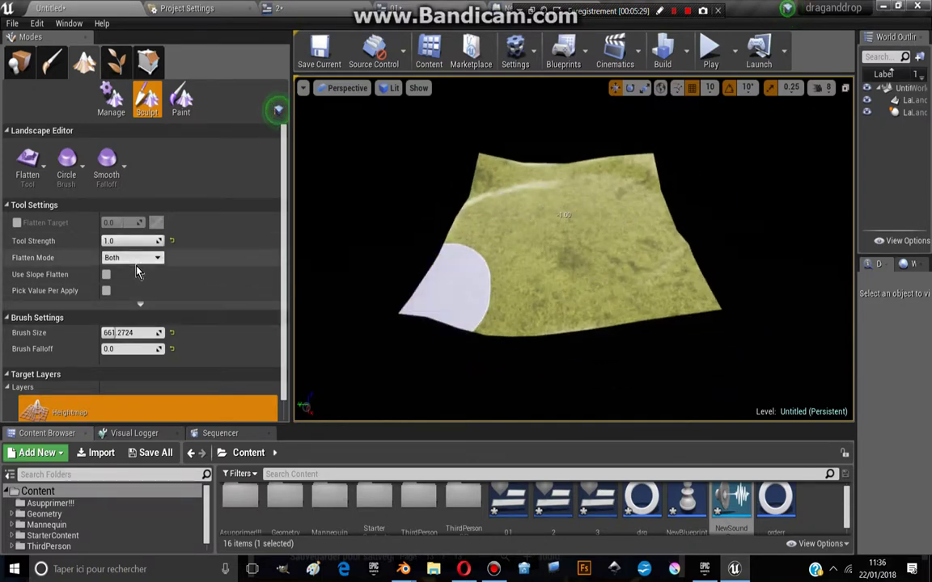
pyautogui.scroll(-1, 136, 272)
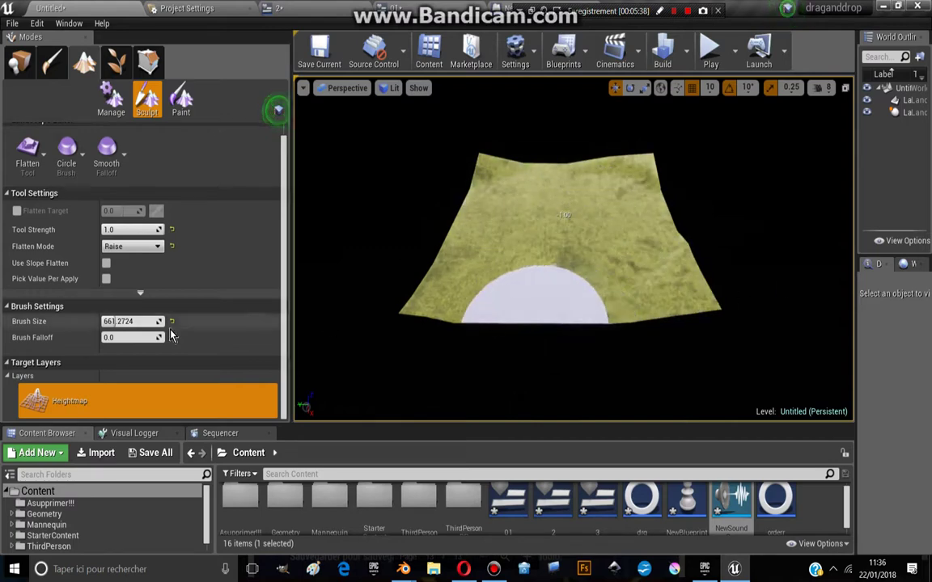
pyautogui.moveTo(122, 321); pyautogui.dragTo(131, 321)
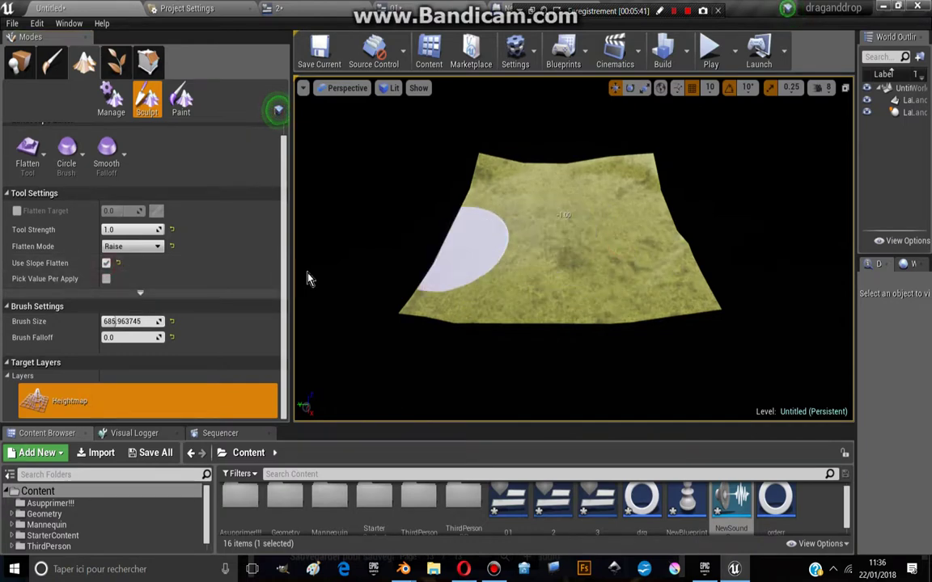
pyautogui.click(106, 263)
pyautogui.click(130, 246)
pyautogui.click(130, 276)
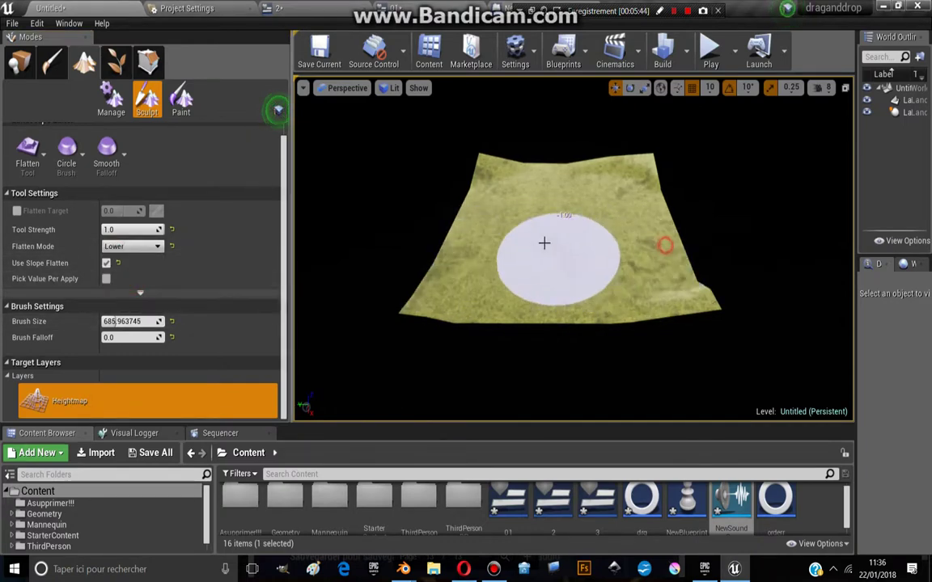
pyautogui.moveTo(670, 299); pyautogui.dragTo(651, 214)
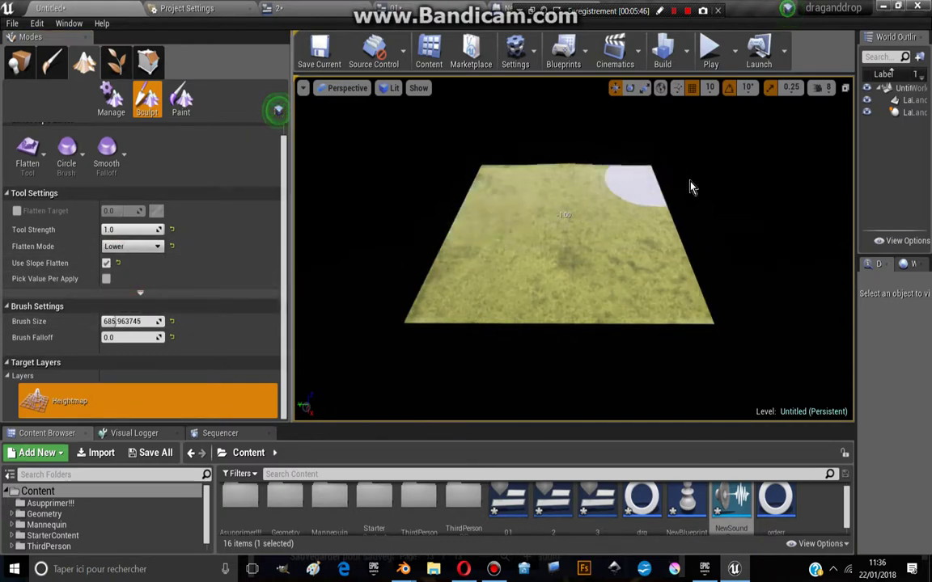
pyautogui.click(28, 150)
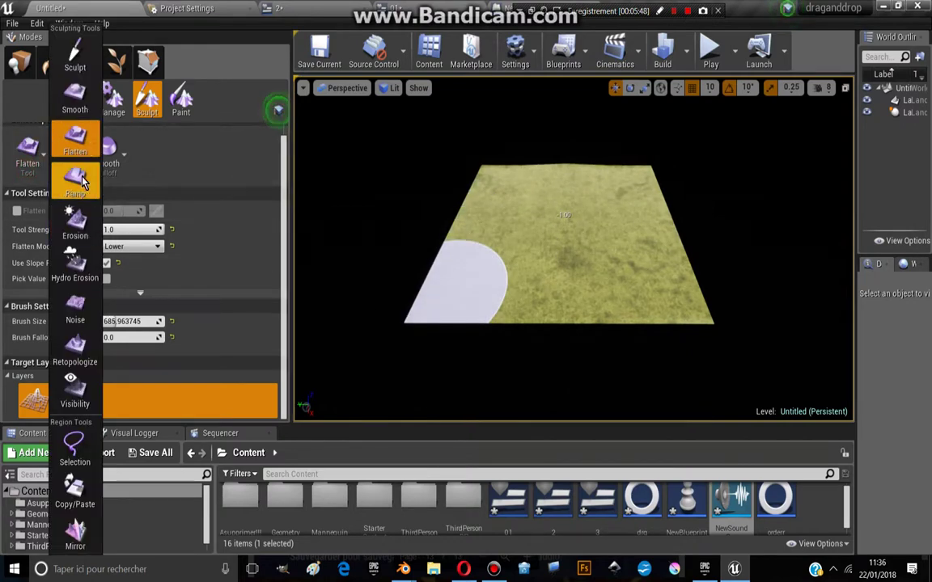
# Raise a tall ridge with the Sculpt tool, then undo it.
pyautogui.click(58, 114)
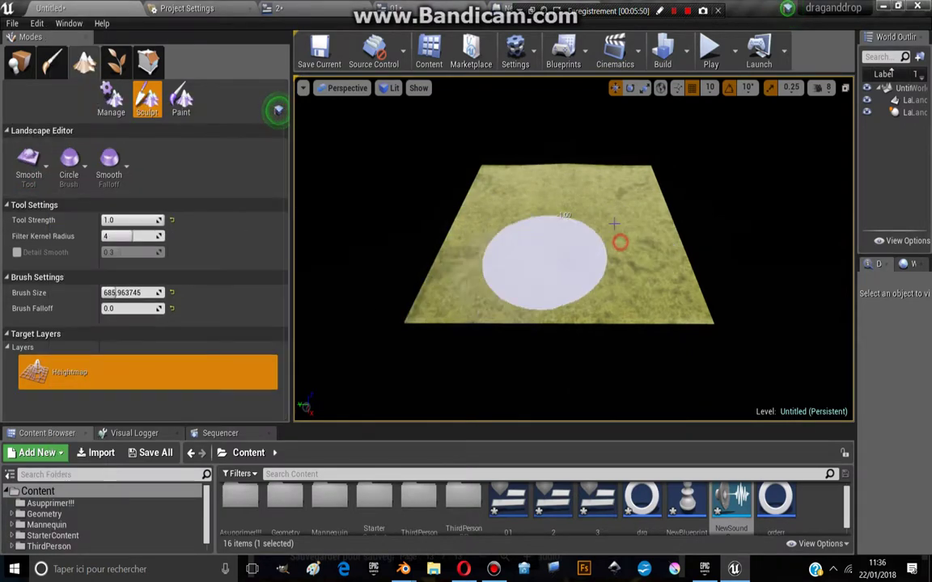
pyautogui.click(18, 186)
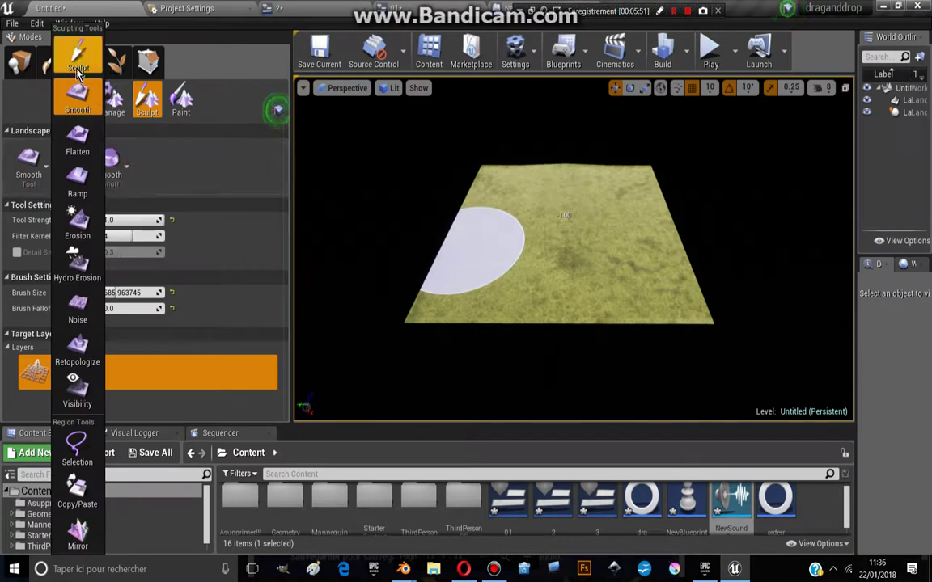
pyautogui.click(78, 71)
pyautogui.moveTo(547, 249); pyautogui.dragTo(574, 192)
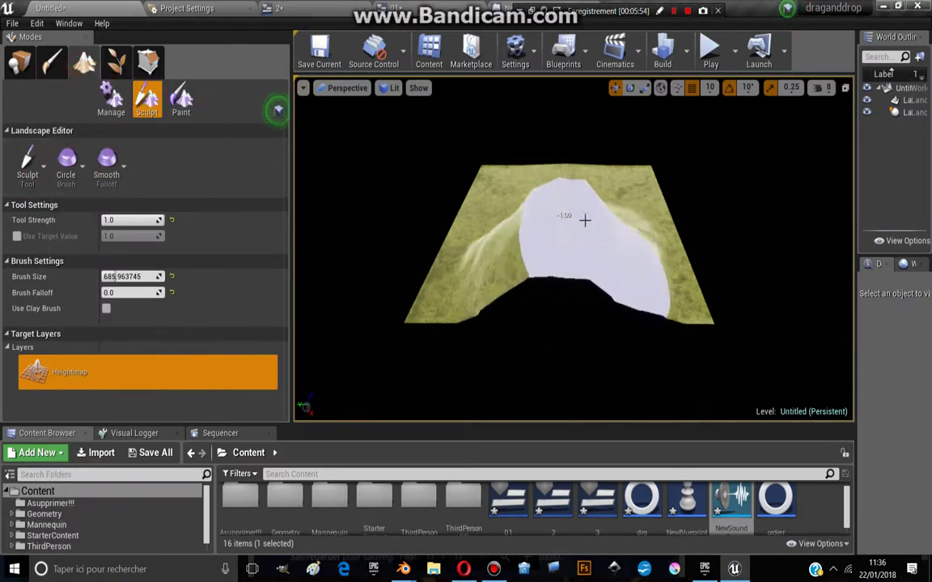
pyautogui.hotkey('ctrl', 'z')
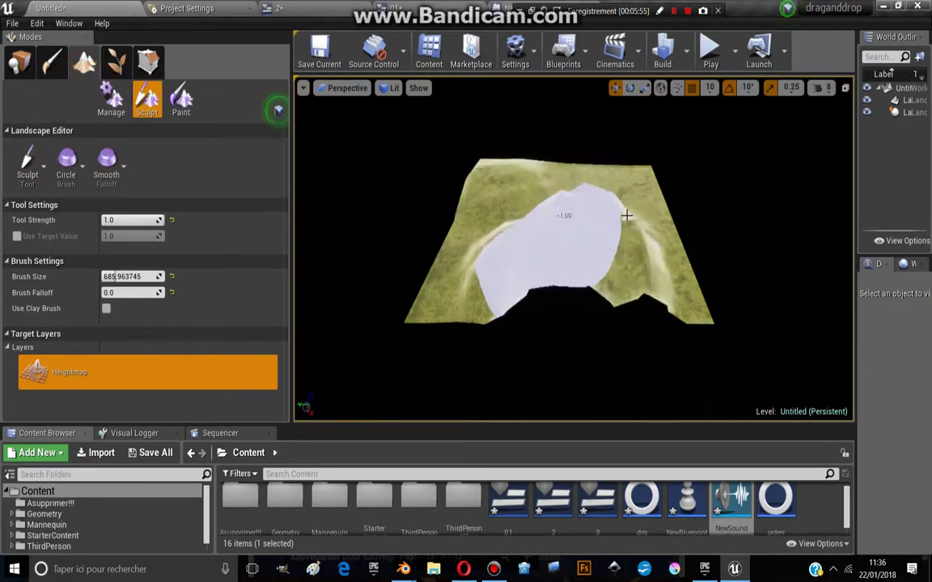
# Smooth the remaining ridges, then brush erosion across the landscape.
pyautogui.click(32, 174)
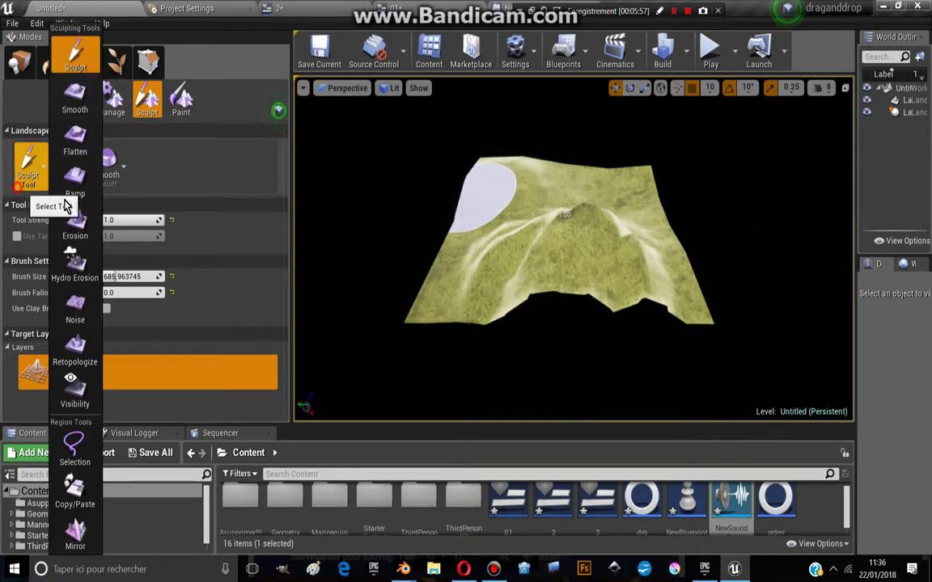
pyautogui.click(75, 96)
pyautogui.moveTo(609, 215); pyautogui.dragTo(590, 261)
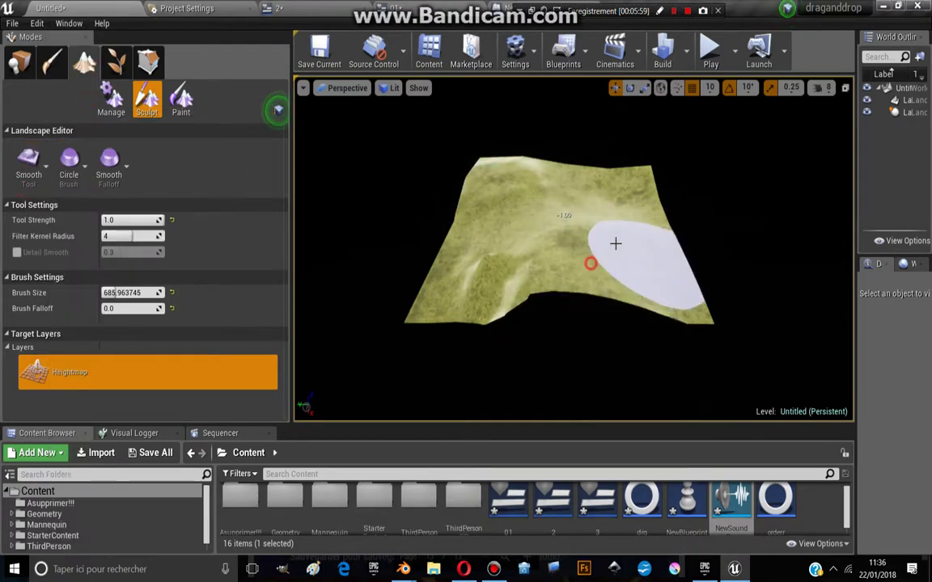
pyautogui.click(33, 166)
pyautogui.click(77, 216)
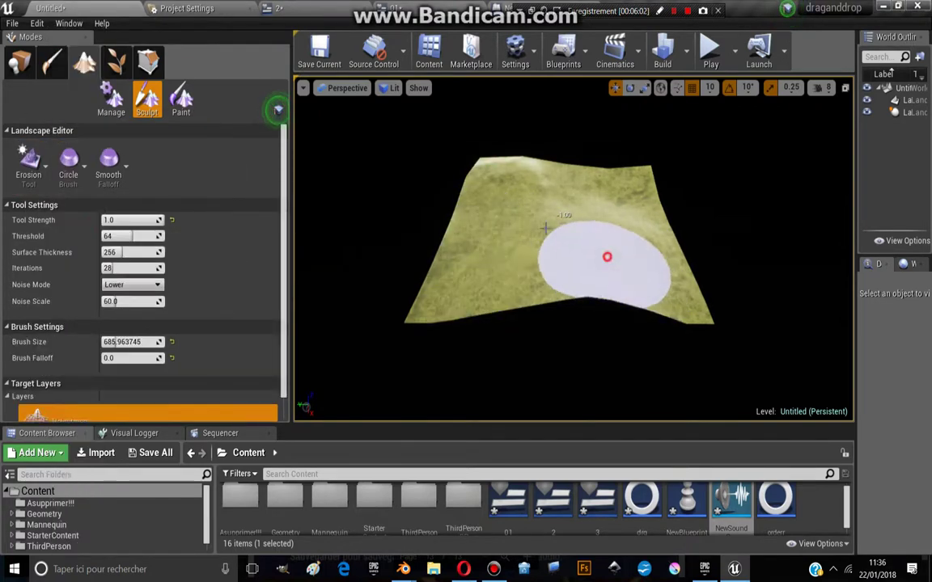
pyautogui.moveTo(545, 229); pyautogui.dragTo(446, 250)
# Paint noise over the moss landscape, adjusting the noise scale to about 151 between passes.
pyautogui.click(32, 170)
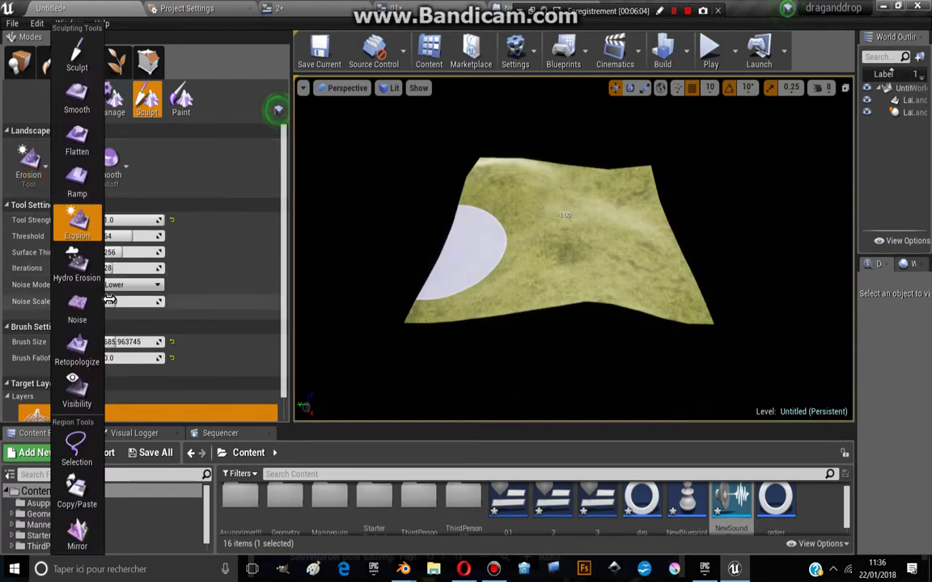
pyautogui.click(76, 301)
pyautogui.moveTo(590, 261)
pyautogui.mouseDown()
pyautogui.moveTo(507, 220)
pyautogui.moveTo(662, 214)
pyautogui.moveTo(572, 204)
pyautogui.moveTo(447, 241)
pyautogui.moveTo(545, 259)
pyautogui.moveTo(572, 216)
pyautogui.moveTo(535, 223)
pyautogui.moveTo(608, 212)
pyautogui.moveTo(468, 216)
pyautogui.moveTo(368, 186)
pyautogui.moveTo(401, 248)
pyautogui.moveTo(465, 257)
pyautogui.moveTo(433, 258)
pyautogui.mouseUp()
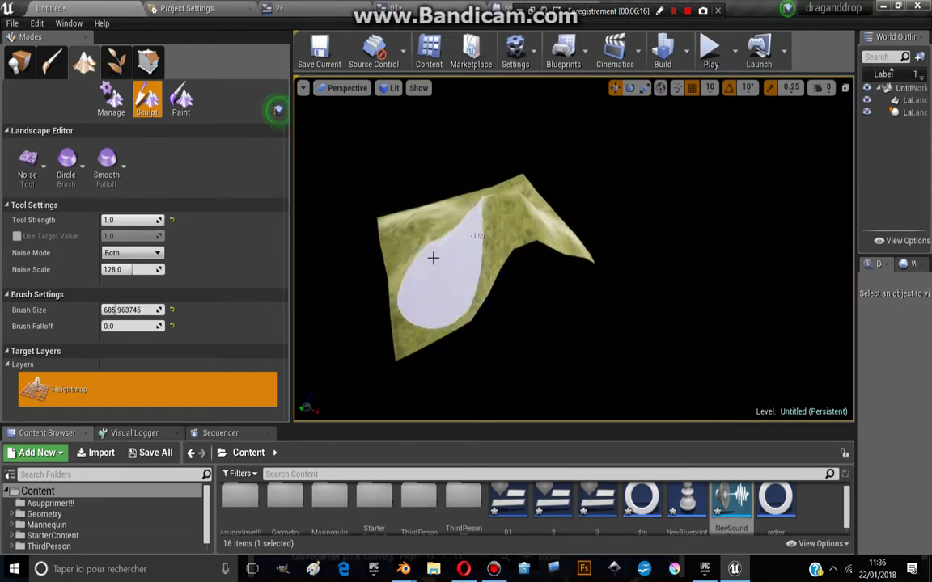
pyautogui.moveTo(132, 270); pyautogui.dragTo(121, 269)
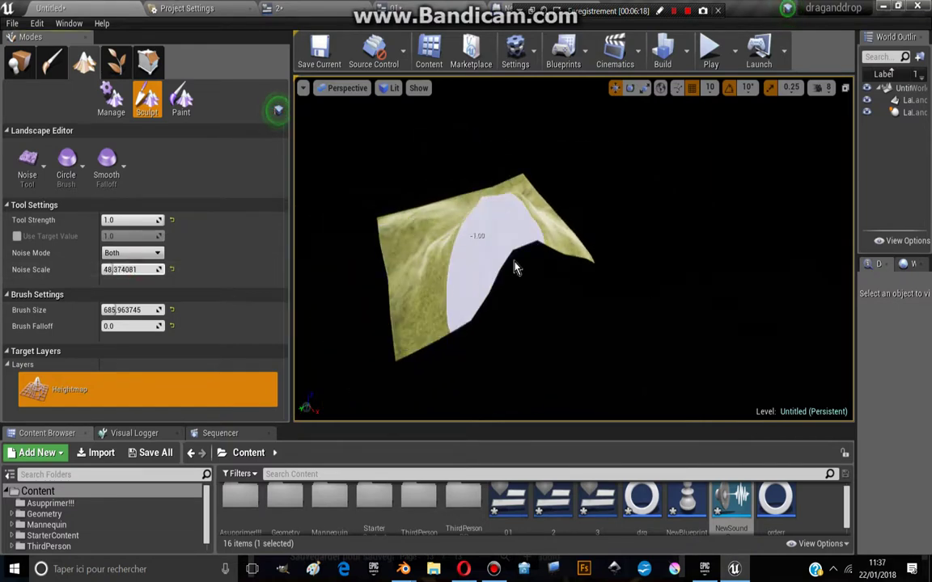
pyautogui.moveTo(516, 260)
pyautogui.mouseDown()
pyautogui.moveTo(546, 222)
pyautogui.moveTo(422, 210)
pyautogui.moveTo(499, 221)
pyautogui.moveTo(477, 220)
pyautogui.moveTo(549, 248)
pyautogui.moveTo(449, 232)
pyautogui.moveTo(553, 264)
pyautogui.moveTo(536, 221)
pyautogui.moveTo(426, 260)
pyautogui.moveTo(449, 312)
pyautogui.moveTo(484, 332)
pyautogui.moveTo(416, 370)
pyautogui.moveTo(383, 276)
pyautogui.moveTo(430, 279)
pyautogui.moveTo(443, 329)
pyautogui.moveTo(416, 303)
pyautogui.moveTo(354, 322)
pyautogui.mouseUp()
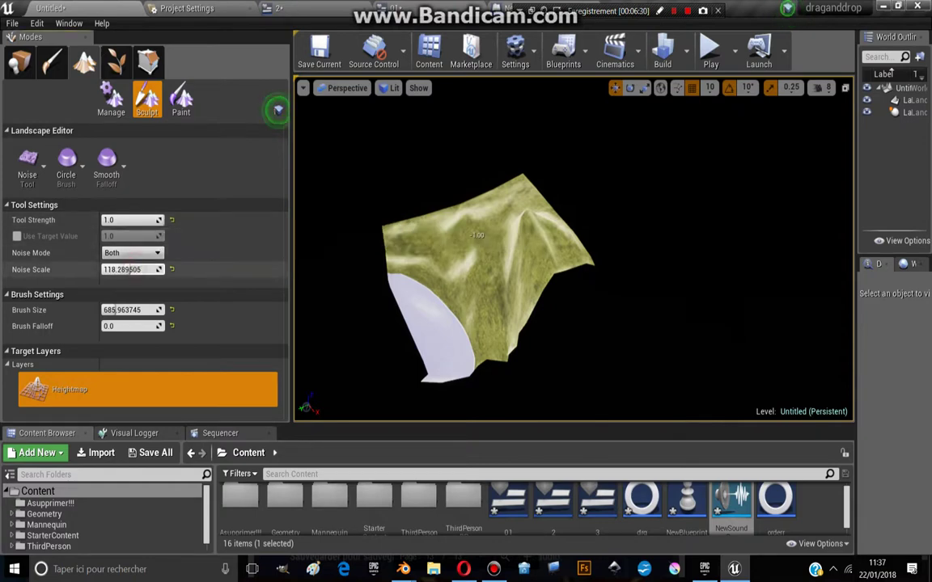
pyautogui.moveTo(115, 269); pyautogui.dragTo(107, 265)
pyautogui.moveTo(418, 267)
pyautogui.mouseDown()
pyautogui.moveTo(457, 358)
pyautogui.moveTo(774, 437)
pyautogui.mouseUp()
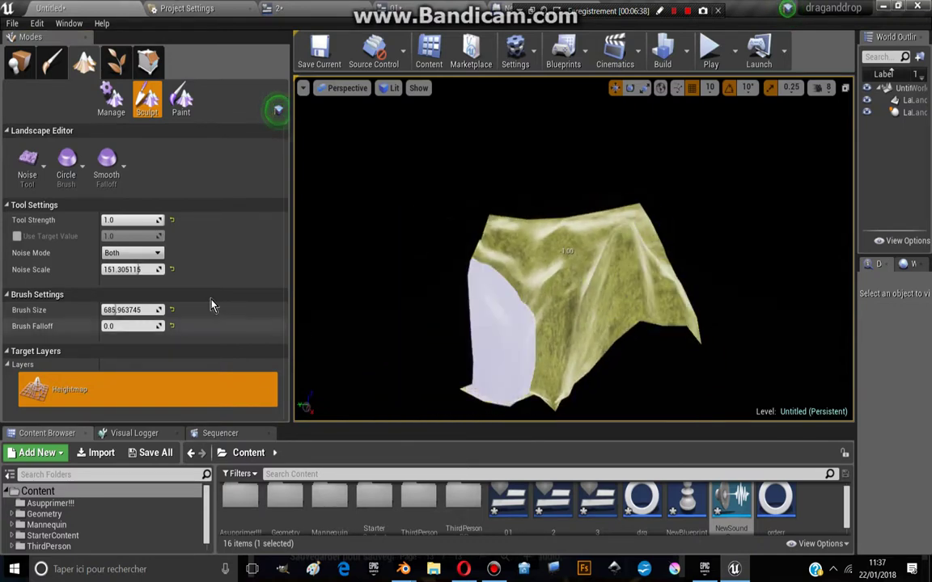
# Smooth out the landscape's steep areas.
pyautogui.click(26, 178)
pyautogui.click(84, 103)
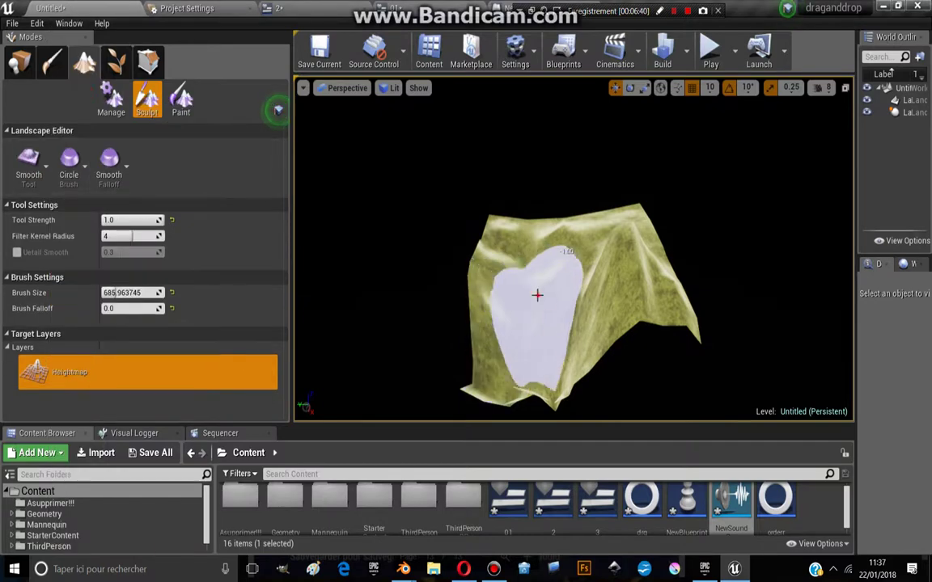
pyautogui.moveTo(536, 297)
pyautogui.mouseDown()
pyautogui.moveTo(636, 277)
pyautogui.moveTo(557, 245)
pyautogui.mouseUp()
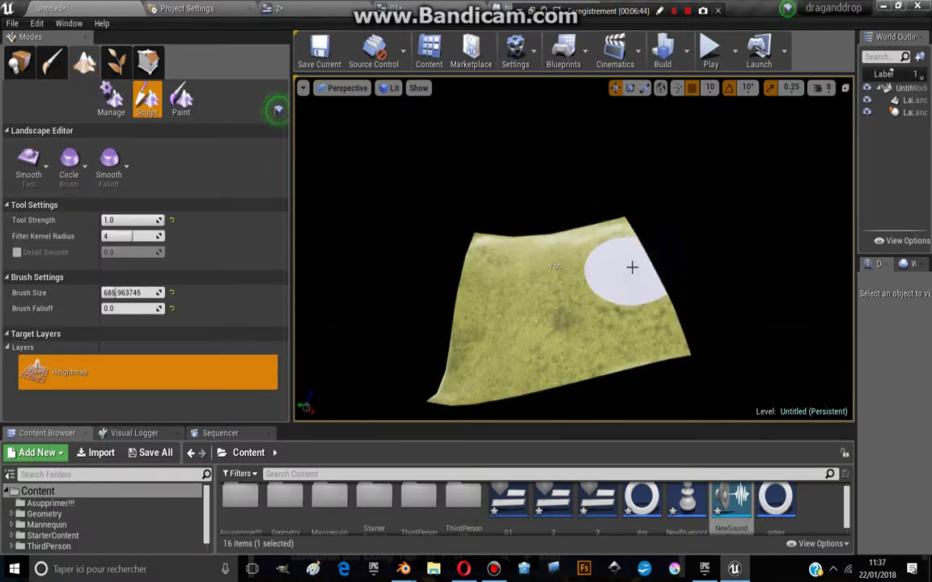
pyautogui.moveTo(668, 254); pyautogui.dragTo(482, 270)
# Place a trial ramp point with the Ramp tool, then clear the ramp points.
pyautogui.click(48, 181)
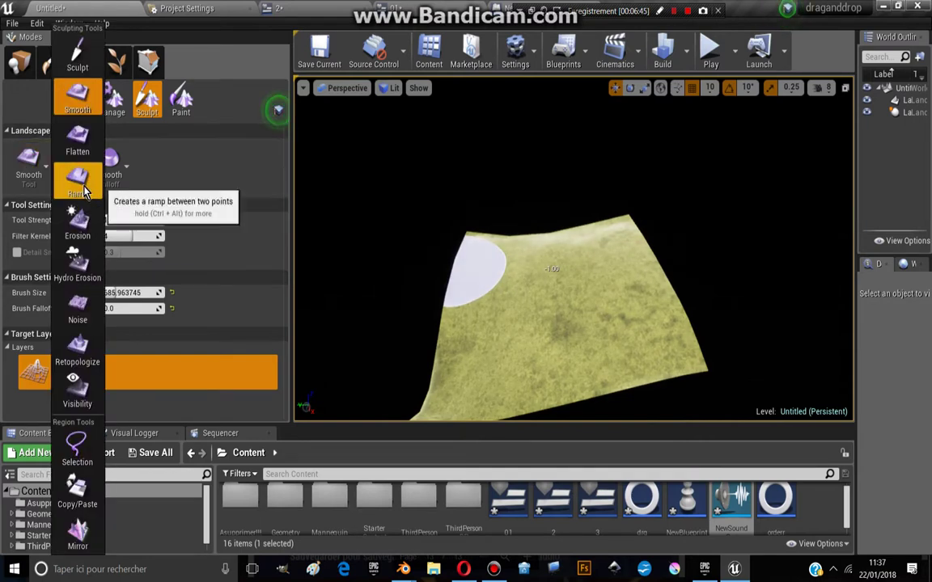
pyautogui.click(80, 180)
pyautogui.click(612, 318)
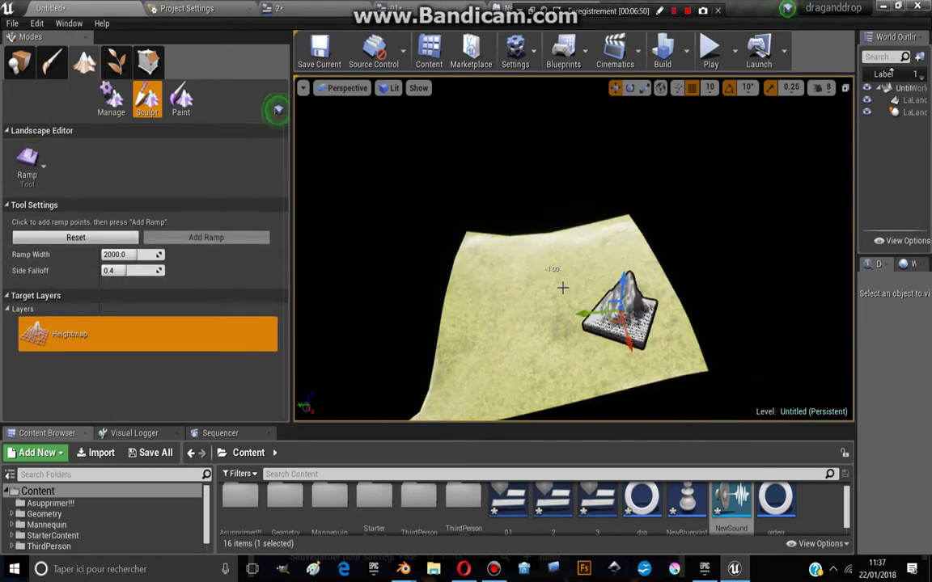
pyautogui.moveTo(597, 316); pyautogui.dragTo(598, 301)
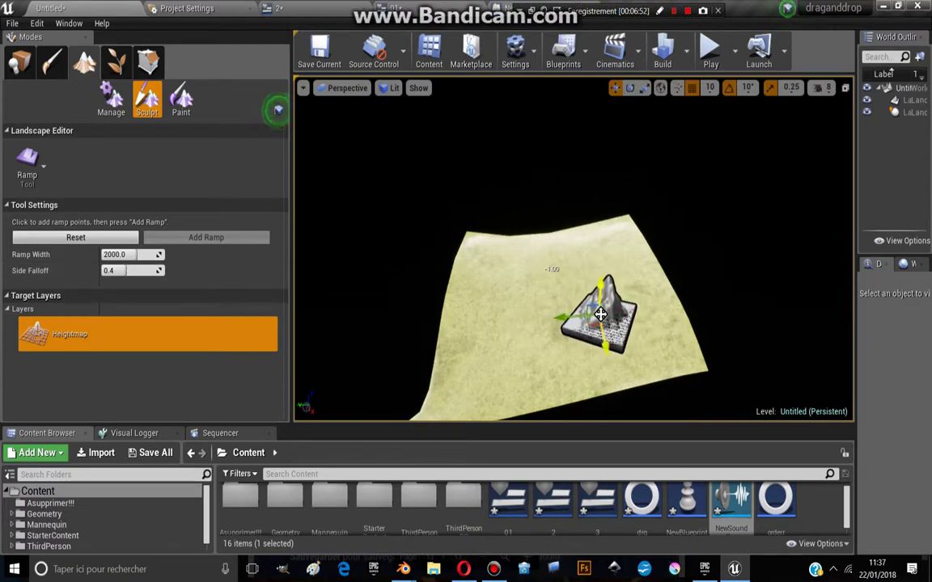
pyautogui.click(27, 162)
pyautogui.click(28, 168)
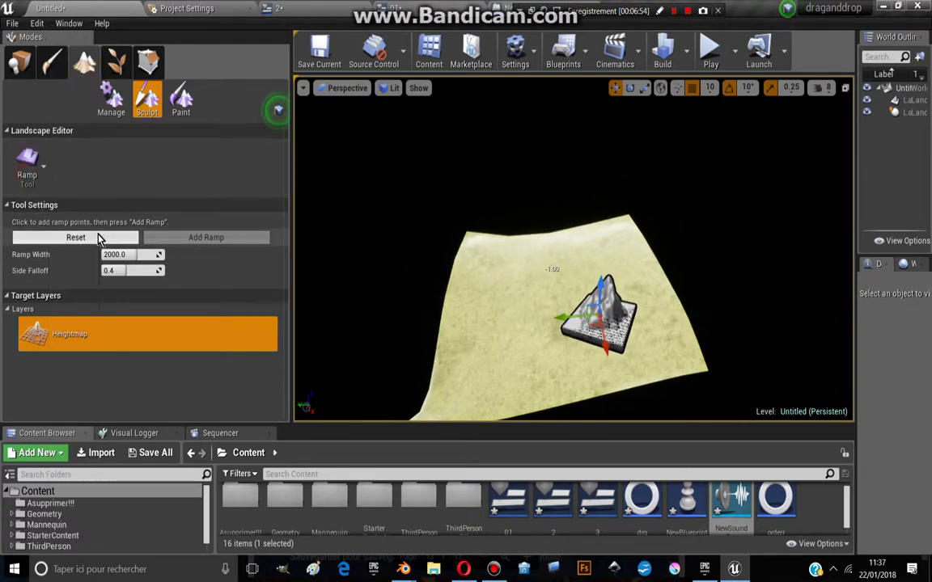
pyautogui.click(100, 238)
# Set a high and a low ramp point and build the ramp between them.
pyautogui.click(27, 162)
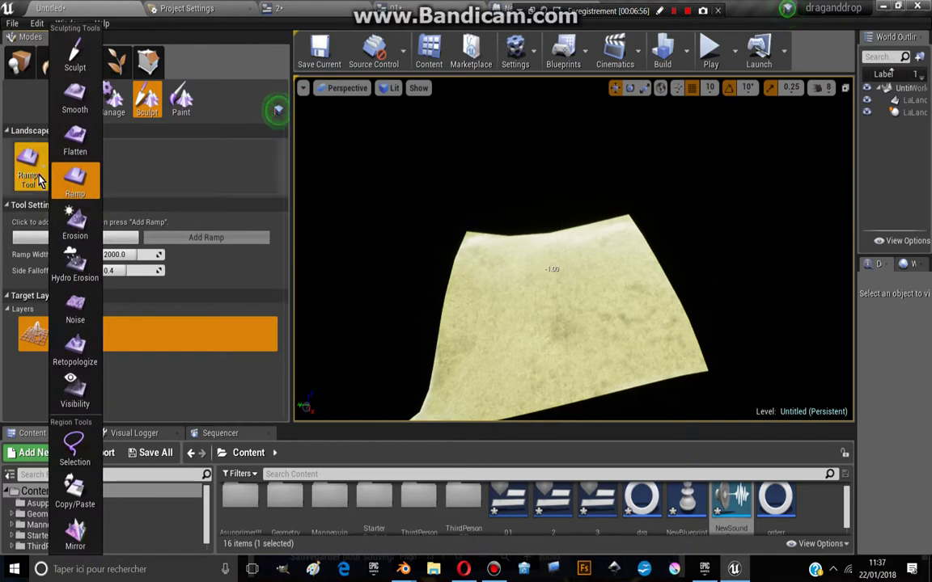
pyautogui.click(89, 179)
pyautogui.click(27, 162)
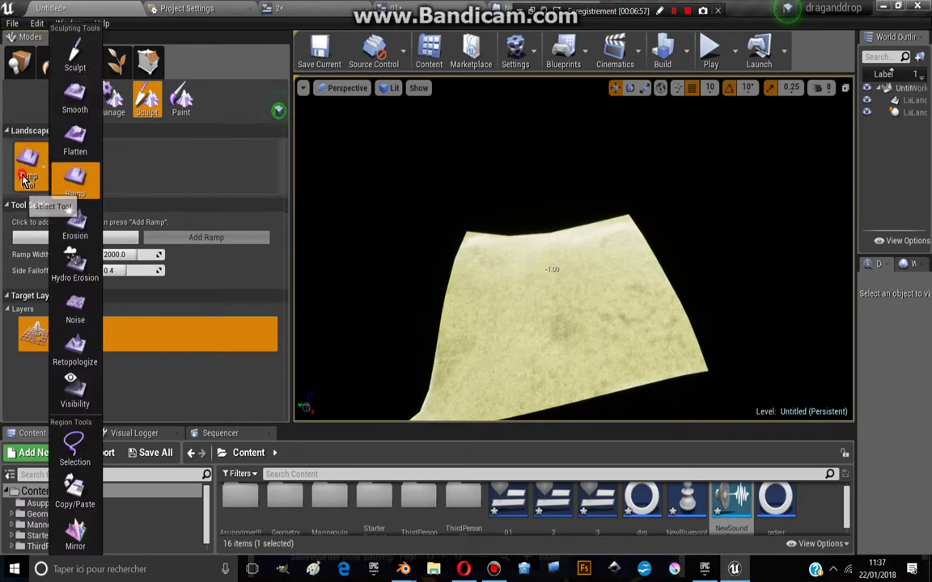
pyautogui.click(81, 178)
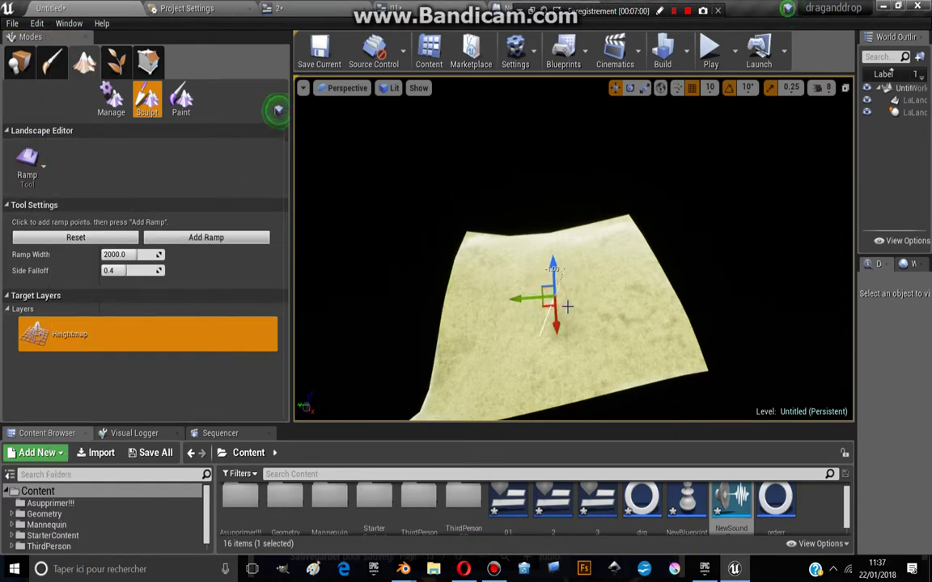
pyautogui.moveTo(607, 263)
pyautogui.mouseDown()
pyautogui.moveTo(503, 177)
pyautogui.moveTo(537, 232)
pyautogui.mouseUp()
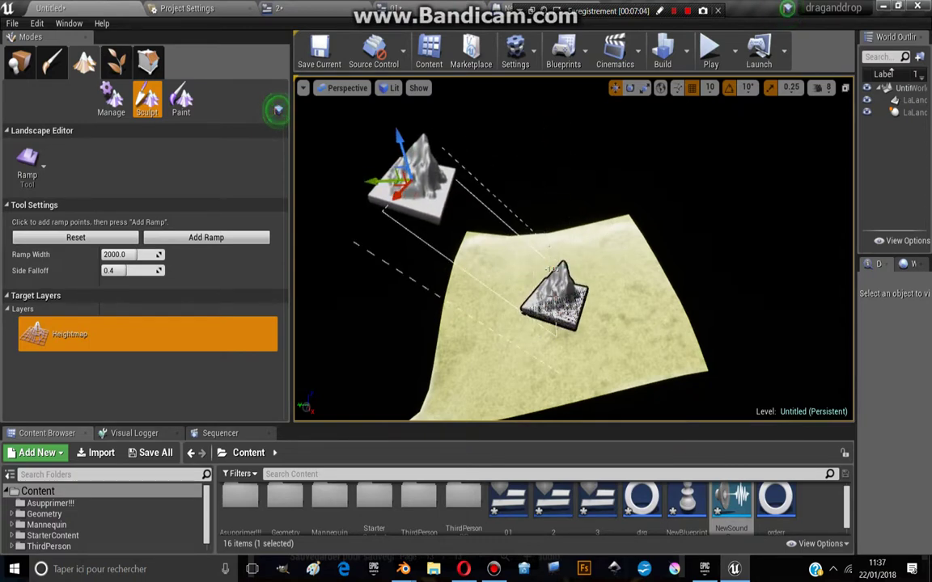
pyautogui.moveTo(500, 299)
pyautogui.mouseDown()
pyautogui.moveTo(619, 354)
pyautogui.moveTo(623, 281)
pyautogui.moveTo(612, 221)
pyautogui.moveTo(619, 231)
pyautogui.mouseUp()
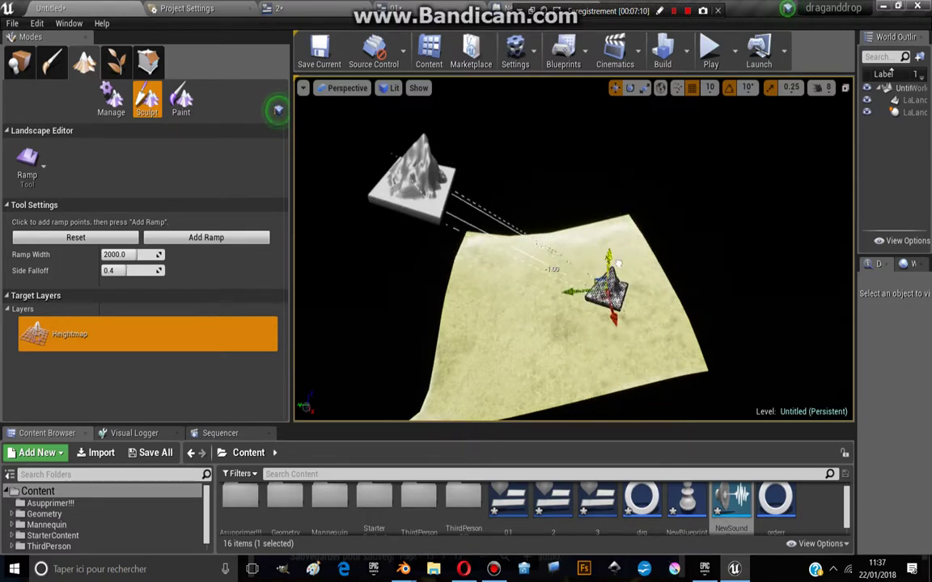
pyautogui.press('Return')
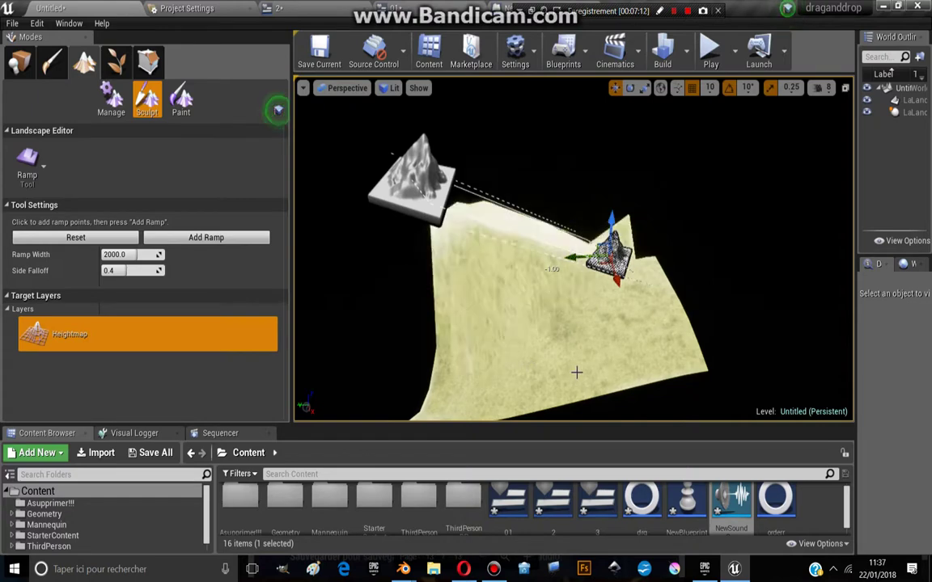
pyautogui.moveTo(662, 361); pyautogui.dragTo(645, 347, button='right')
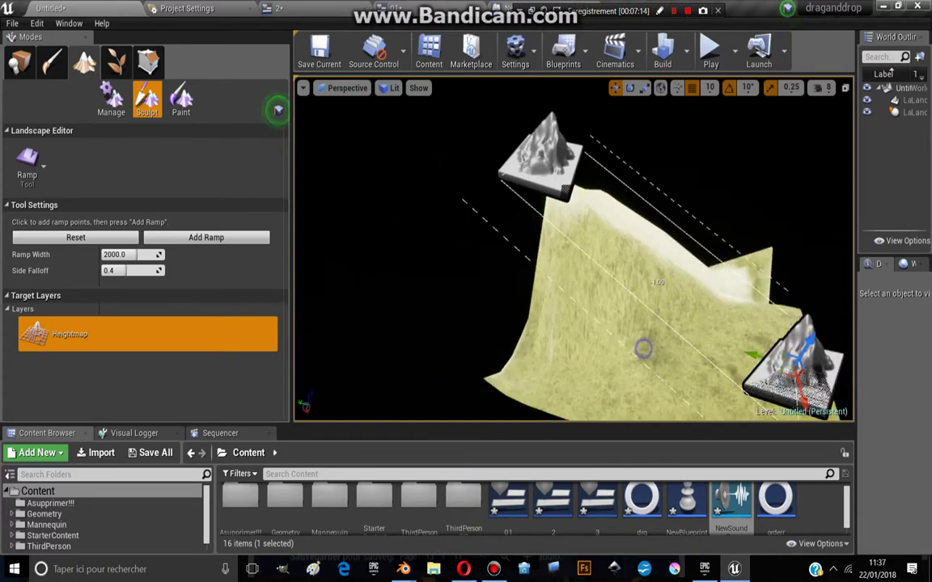
# Smooth the ramp into a raised plateau and switch the Modes panel to Place.
pyautogui.click(28, 166)
pyautogui.click(69, 91)
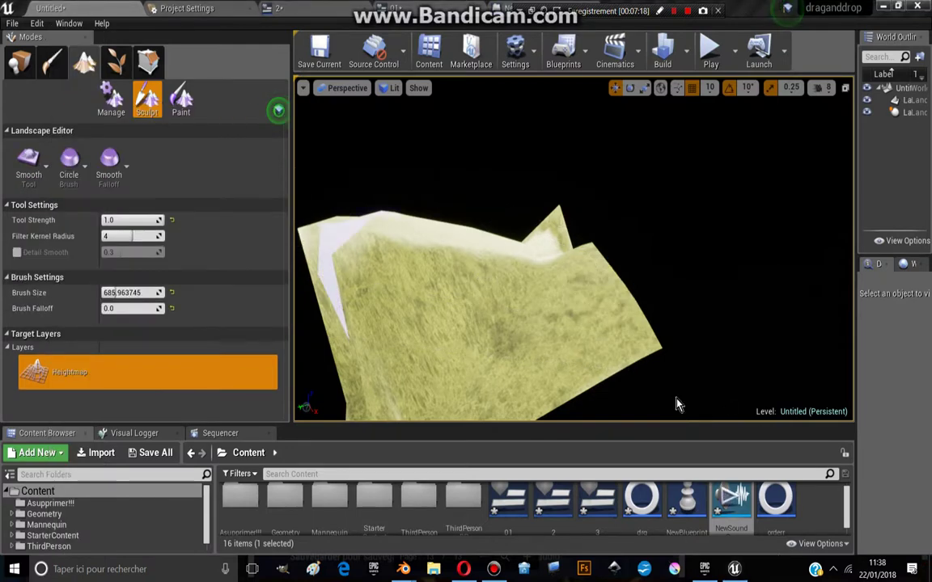
pyautogui.moveTo(558, 320); pyautogui.dragTo(558, 215)
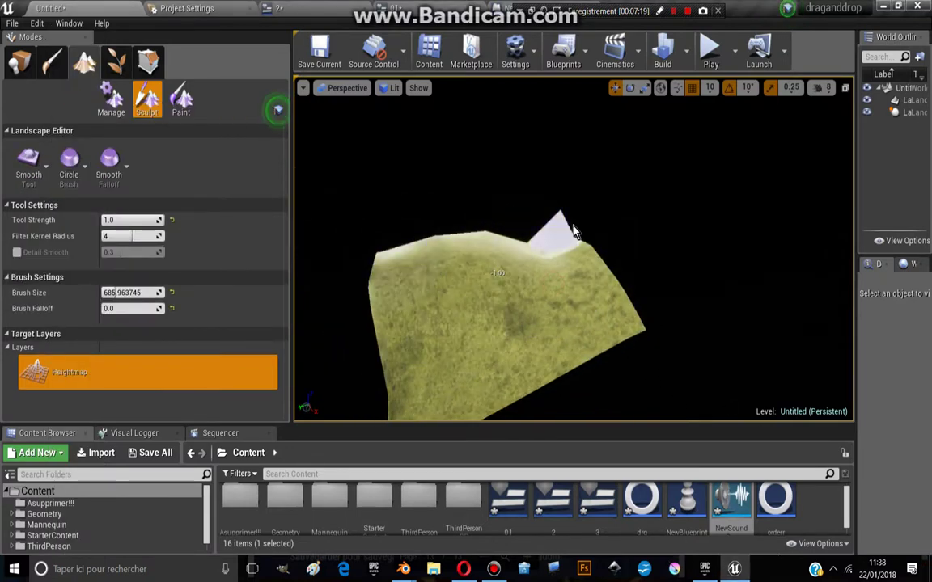
pyautogui.moveTo(482, 229)
pyautogui.mouseDown()
pyautogui.moveTo(545, 239)
pyautogui.moveTo(522, 250)
pyautogui.moveTo(694, 279)
pyautogui.moveTo(481, 260)
pyautogui.mouseUp()
pyautogui.moveTo(481, 260); pyautogui.dragTo(426, 222, button='right')
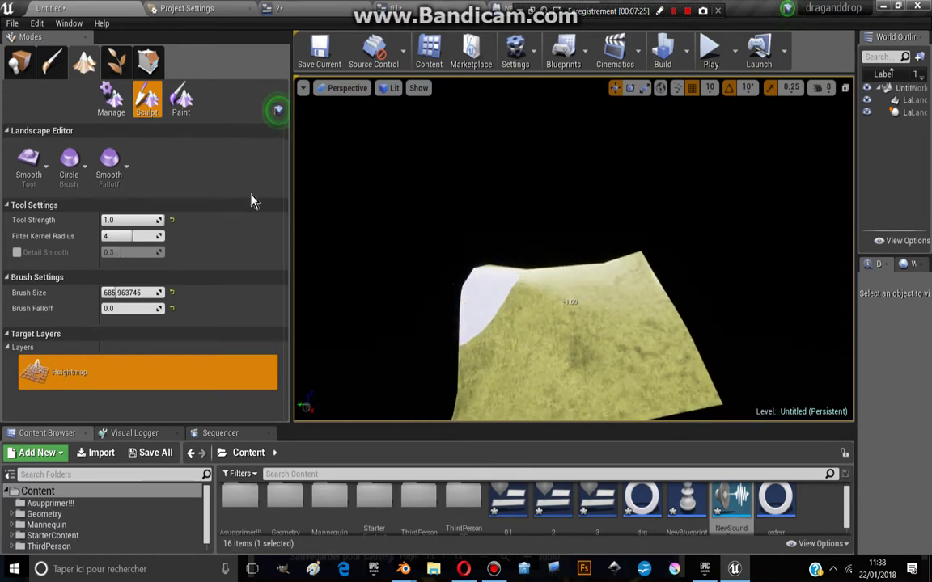
pyautogui.click(26, 68)
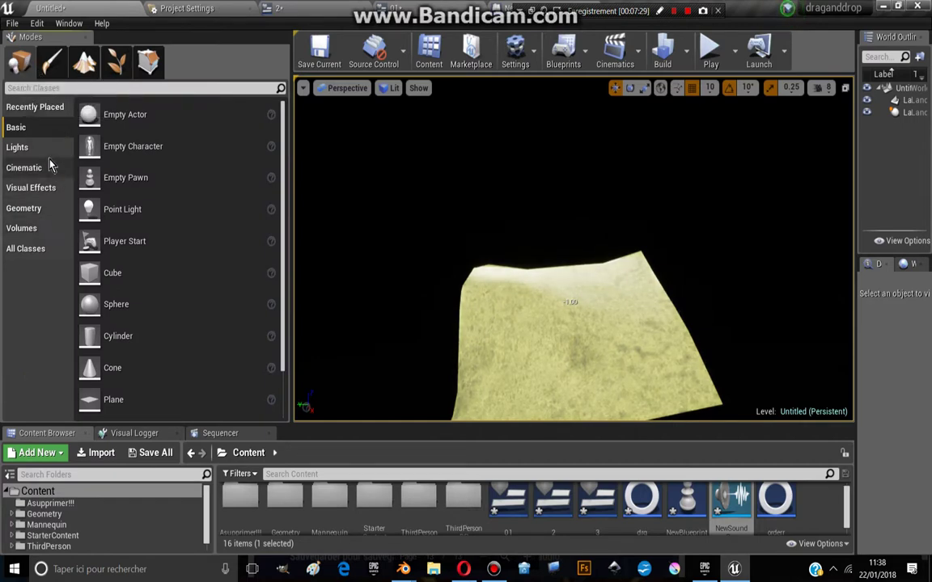
# Place a light over the terrain and a BP_Sky_Sphere found by searching 'spher', then select the sphere.
pyautogui.click(47, 149)
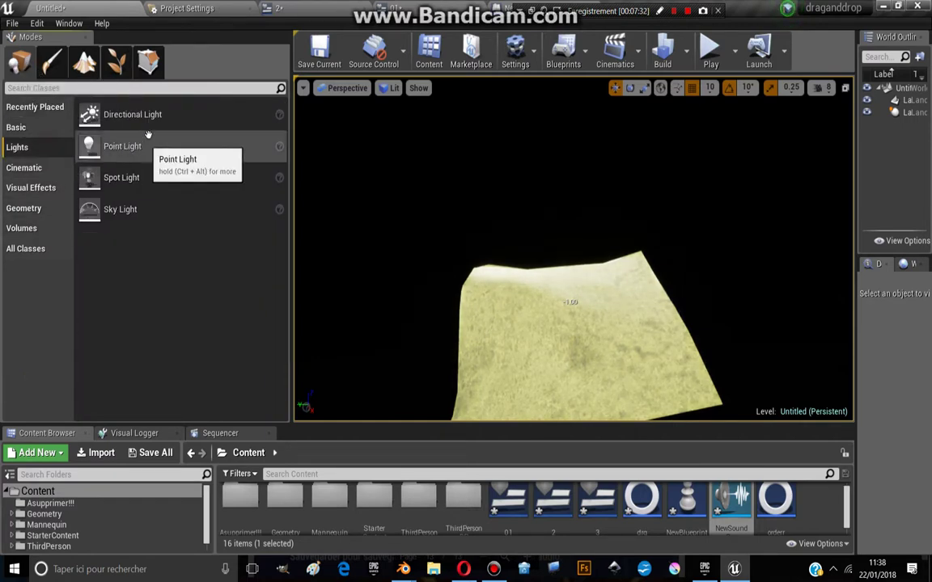
pyautogui.moveTo(121, 147)
pyautogui.mouseDown()
pyautogui.moveTo(586, 246)
pyautogui.moveTo(555, 258)
pyautogui.mouseUp()
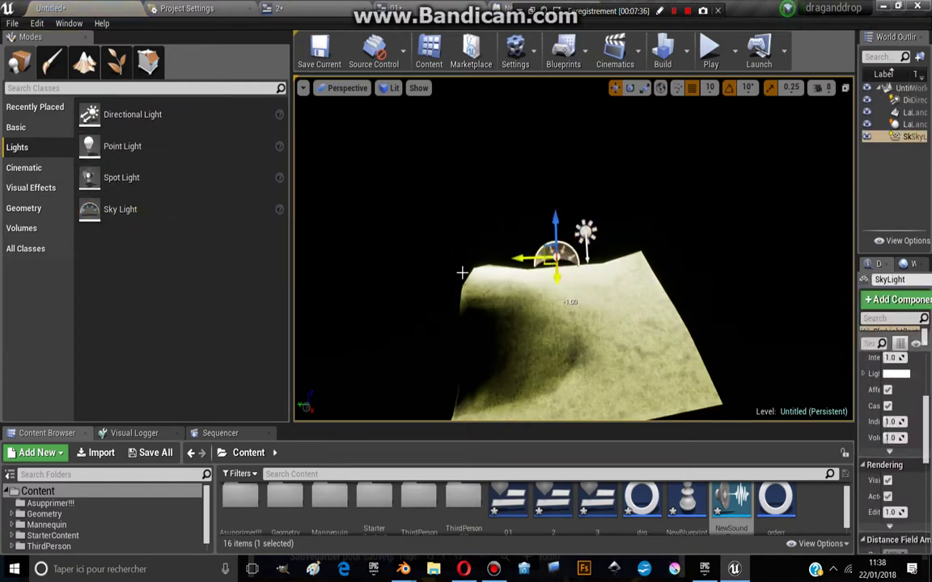
pyautogui.click(70, 86)
pyautogui.write('spher')
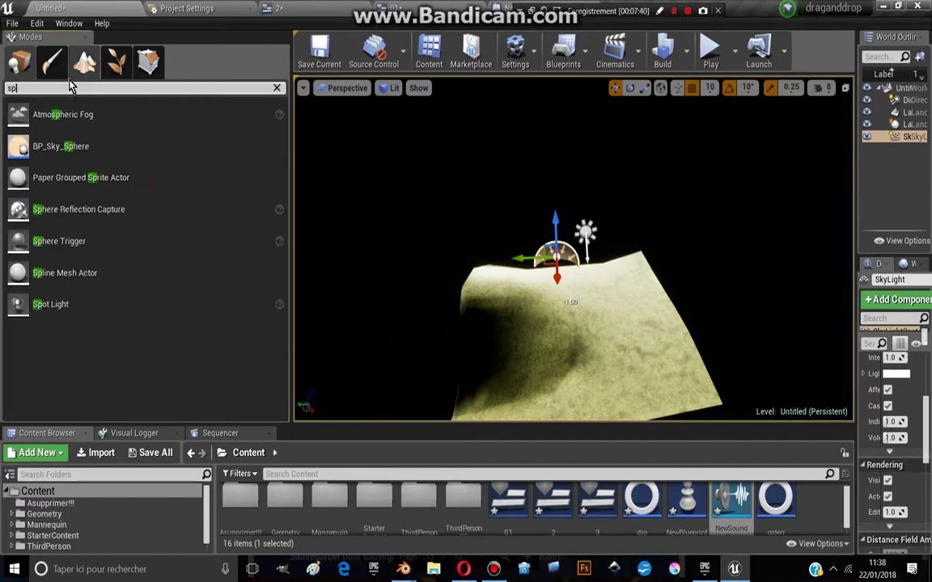
pyautogui.moveTo(61, 146); pyautogui.dragTo(576, 235)
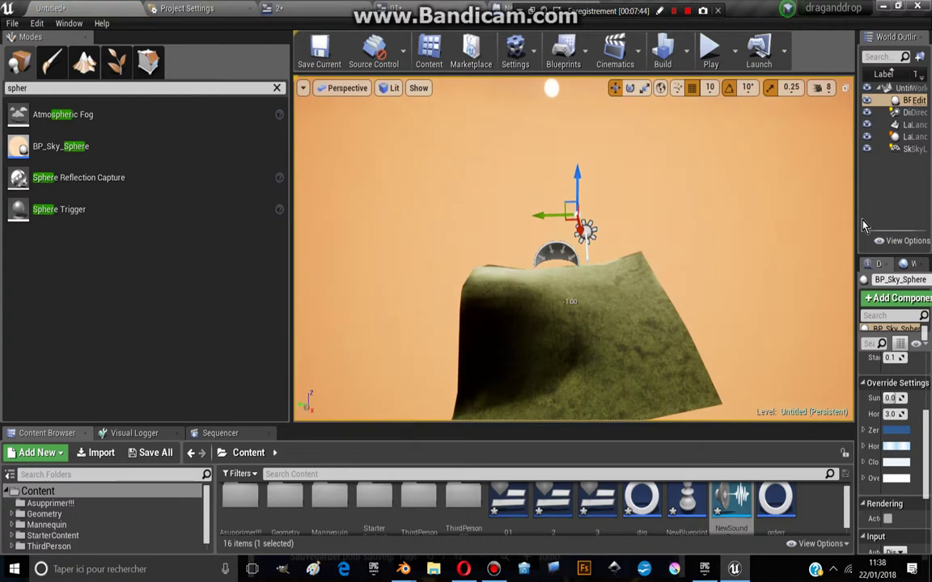
pyautogui.moveTo(855, 212); pyautogui.dragTo(695, 214)
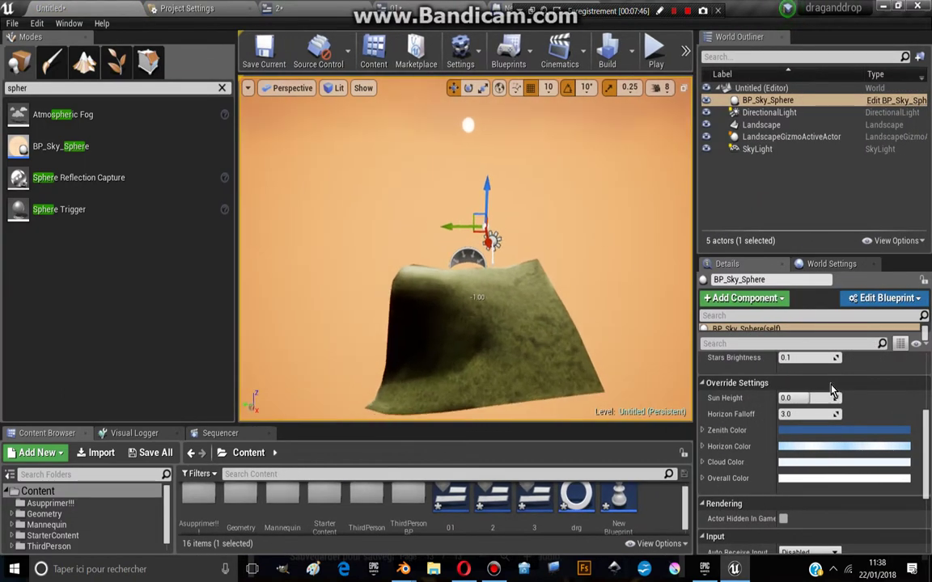
pyautogui.scroll(3, 861, 426)
pyautogui.scroll(1, 862, 426)
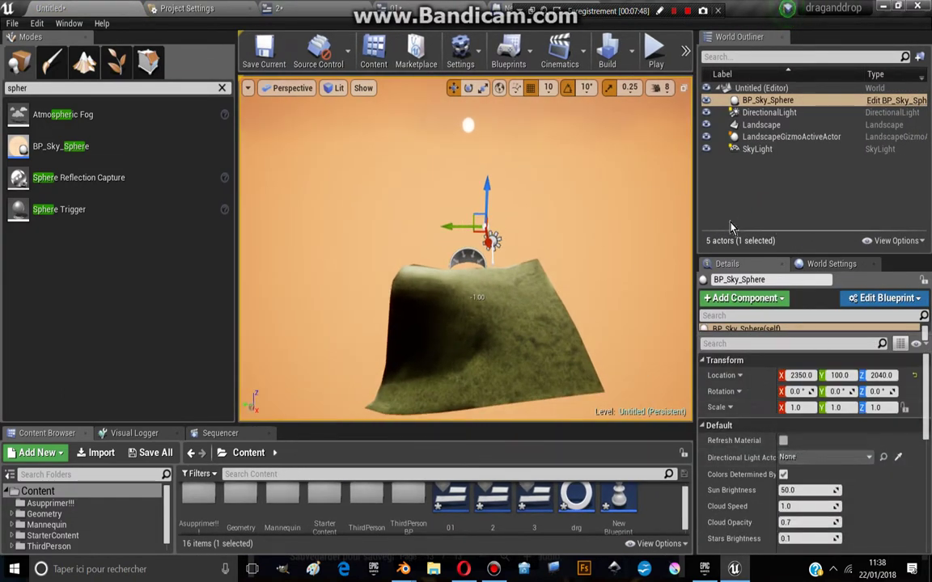
pyautogui.click(750, 102)
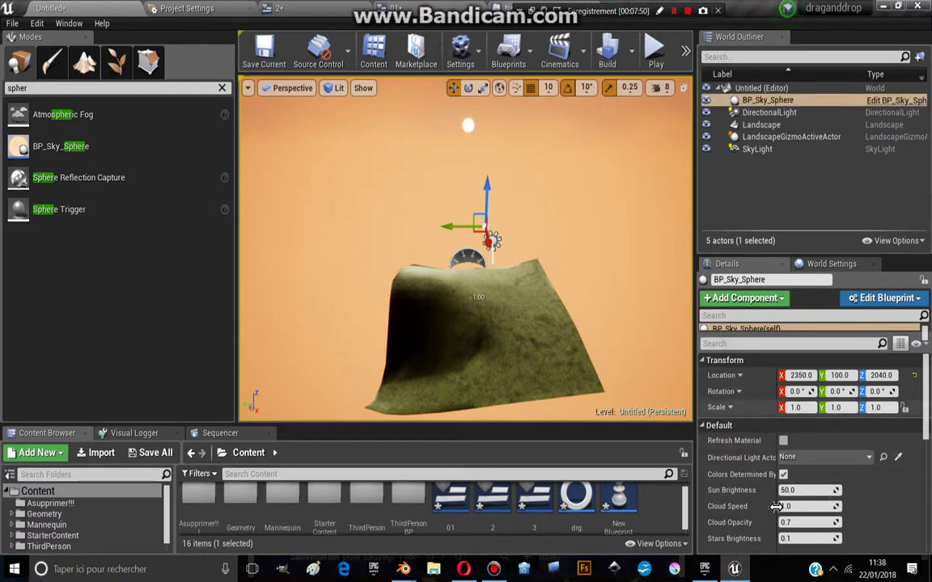
# Set the sky sphere's Directional Light Actor to DirectionalLight.
pyautogui.click(833, 466)
pyautogui.click(712, 298)
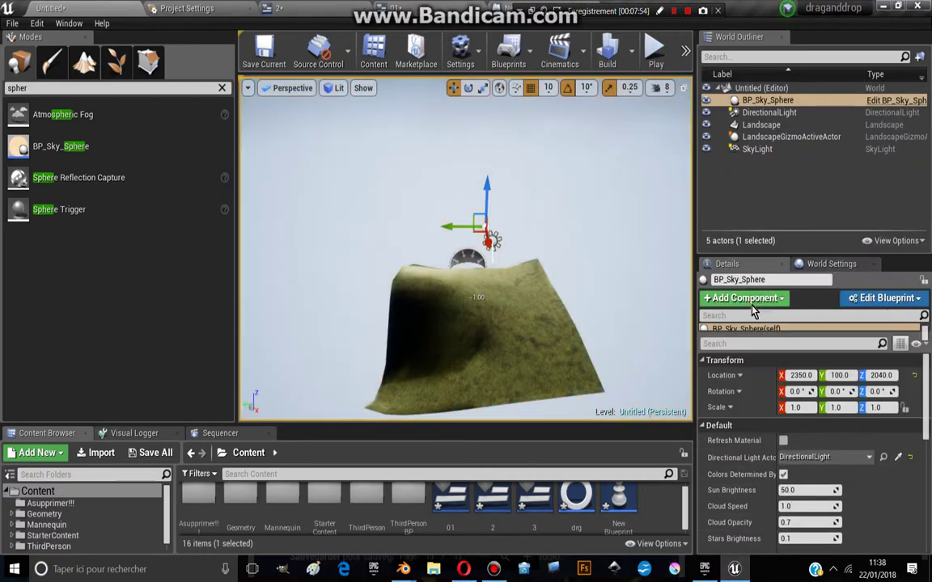
pyautogui.scroll(5, 392, 263)
pyautogui.scroll(-4, 434, 260)
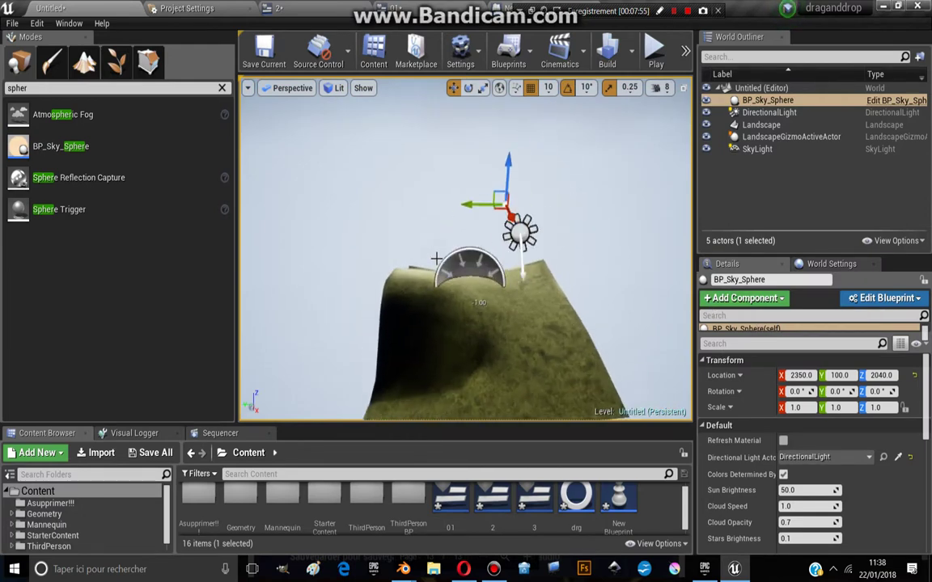
# Select and focus on the SkyLight, tilt the view skyward, and clear the sphere search.
pyautogui.click(507, 234)
pyautogui.press('f')
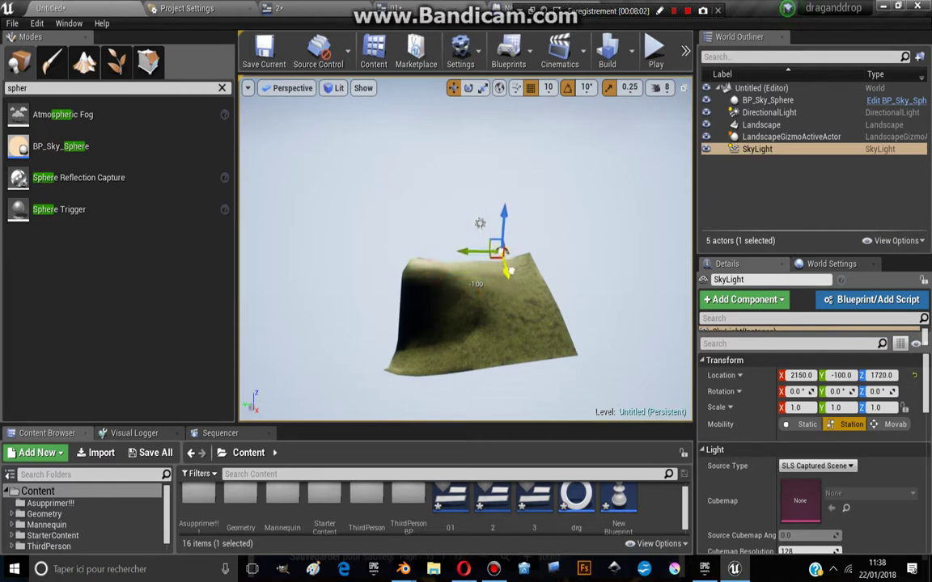
pyautogui.moveTo(508, 271)
pyautogui.mouseDown(button='right')
pyautogui.moveTo(511, 402)
pyautogui.moveTo(487, 315)
pyautogui.mouseUp(button='right')
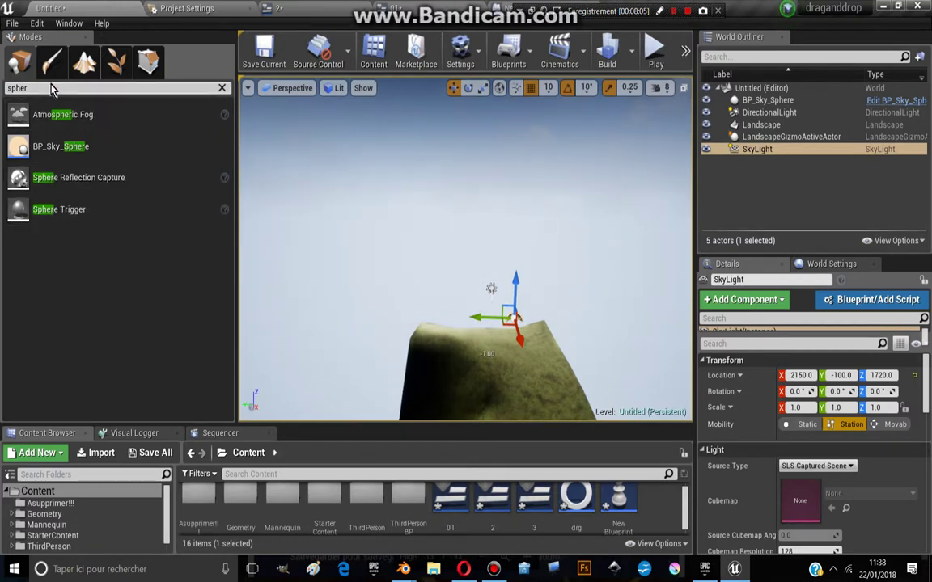
pyautogui.press('Escape')
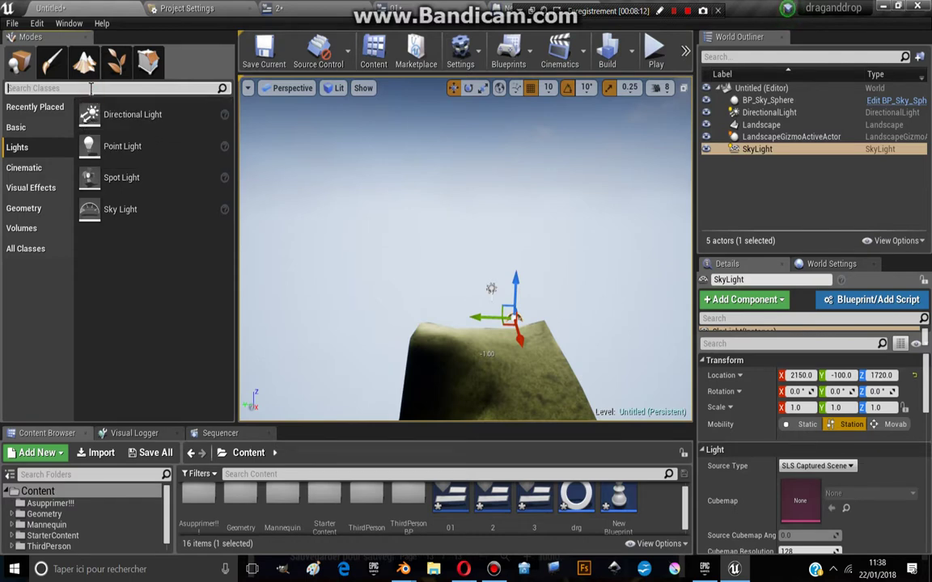
# Search 'fog' and drop an Atmospheric Fog into the level.
pyautogui.write('fog')
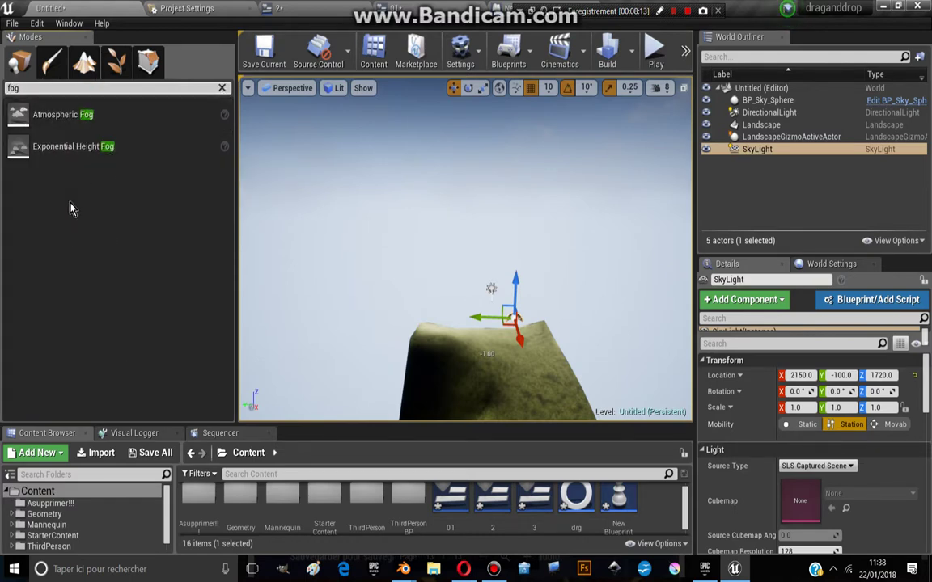
pyautogui.moveTo(98, 121); pyautogui.dragTo(324, 220)
pyautogui.moveTo(482, 322); pyautogui.dragTo(481, 320)
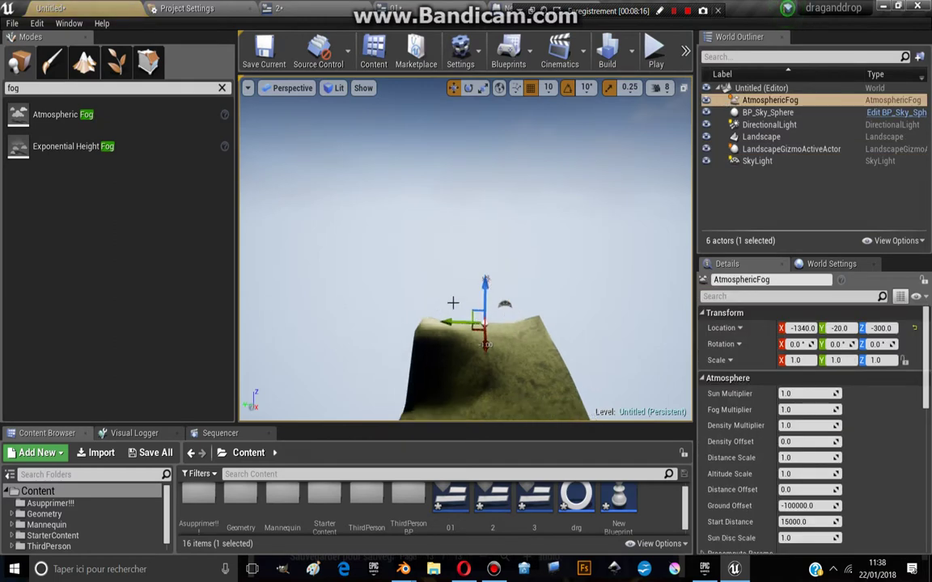
pyautogui.scroll(5, 465, 255)
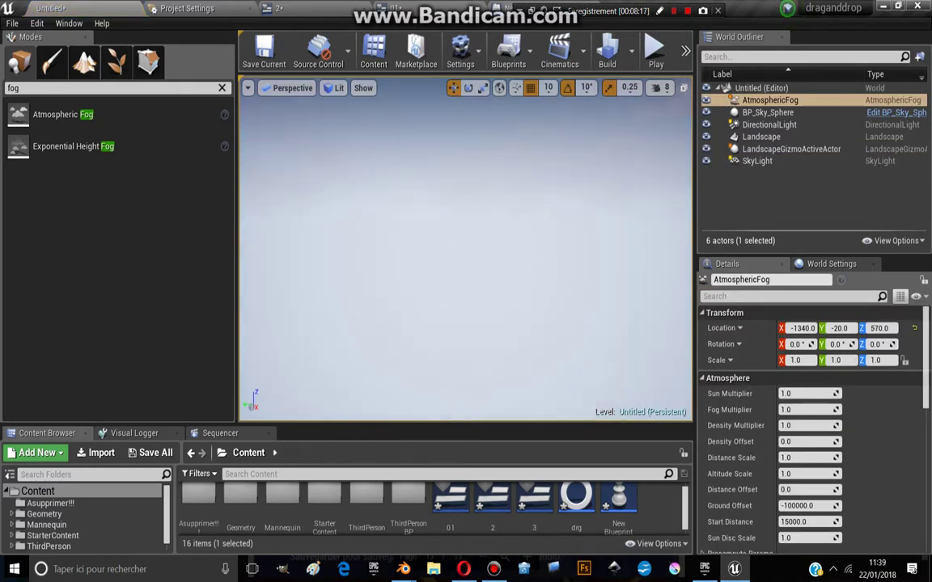
pyautogui.moveTo(464, 262); pyautogui.dragTo(546, 295)
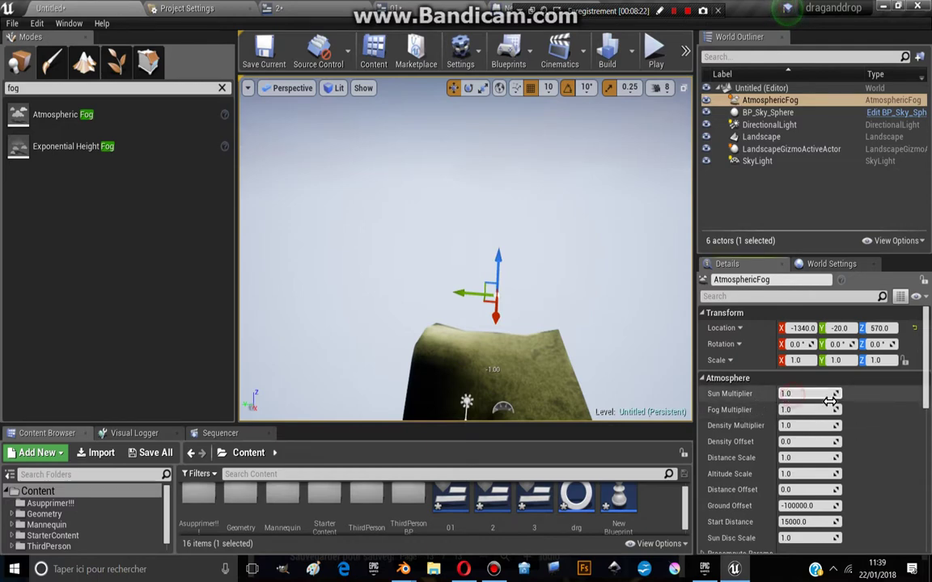
# Raise the fog's sun multiplier to about 1.1 and lower default brightness to about 16.66.
pyautogui.moveTo(830, 401)
pyautogui.mouseDown()
pyautogui.moveTo(798, 394)
pyautogui.moveTo(824, 424)
pyautogui.moveTo(807, 425)
pyautogui.mouseUp()
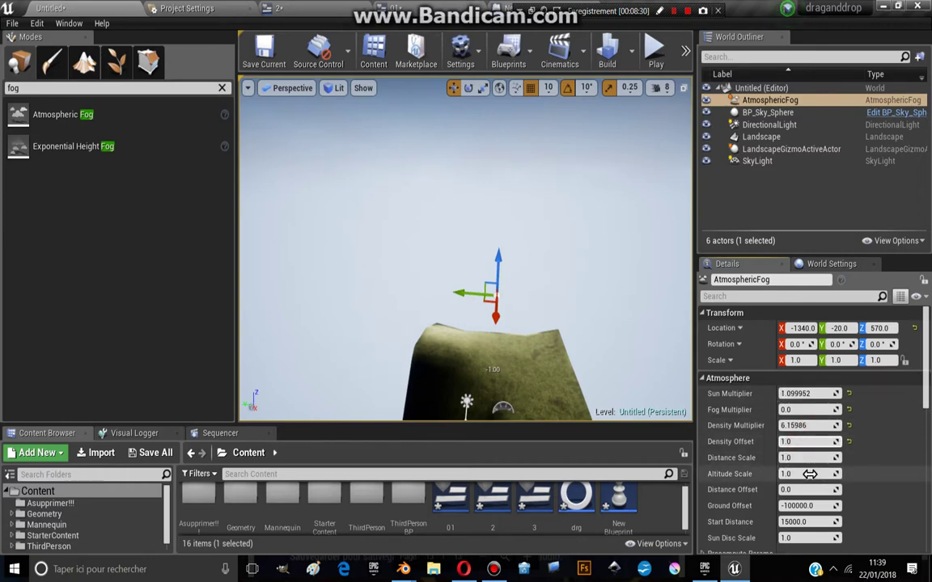
pyautogui.scroll(-3, 800, 456)
pyautogui.moveTo(799, 444); pyautogui.dragTo(791, 444)
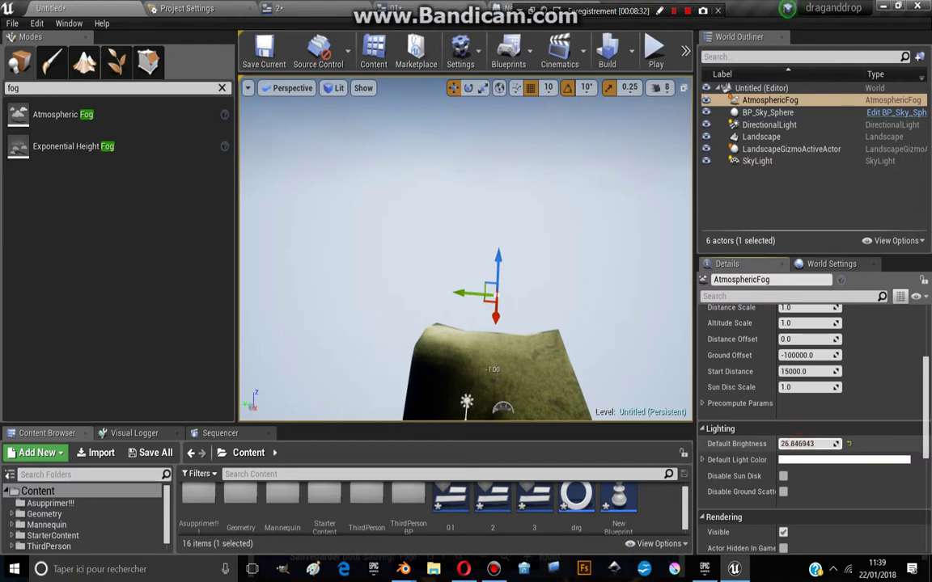
pyautogui.moveTo(534, 324); pyautogui.dragTo(499, 291)
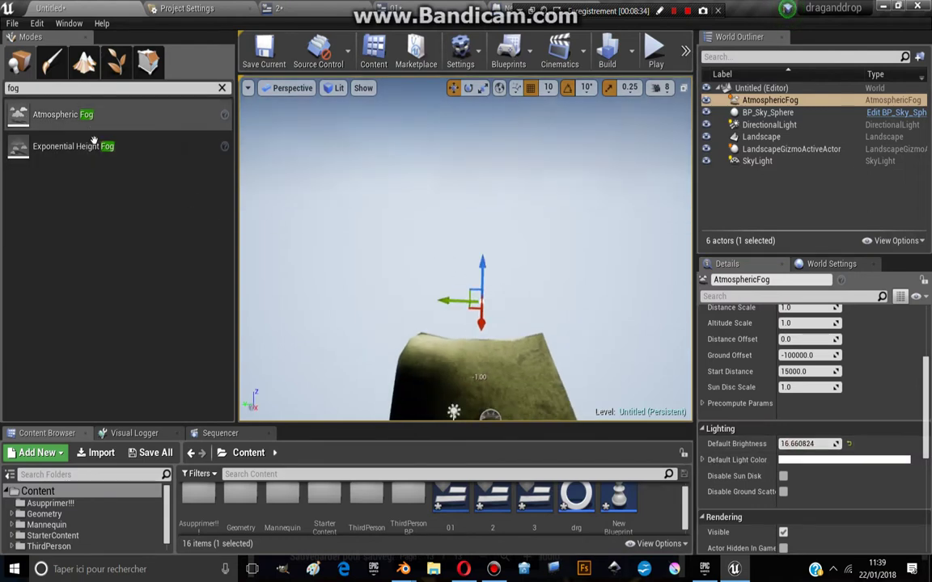
pyautogui.click(222, 88)
pyautogui.moveTo(503, 254); pyautogui.dragTo(508, 279)
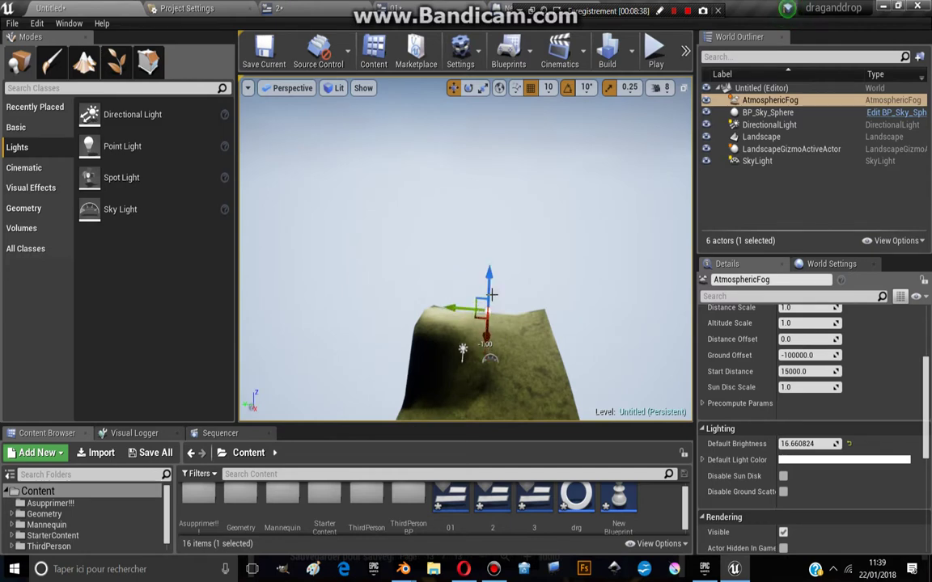
# Give the DirectionalLight a pale warm yellow Light Color (FFFEE3FF).
pyautogui.click(462, 349)
pyautogui.scroll(2, 825, 436)
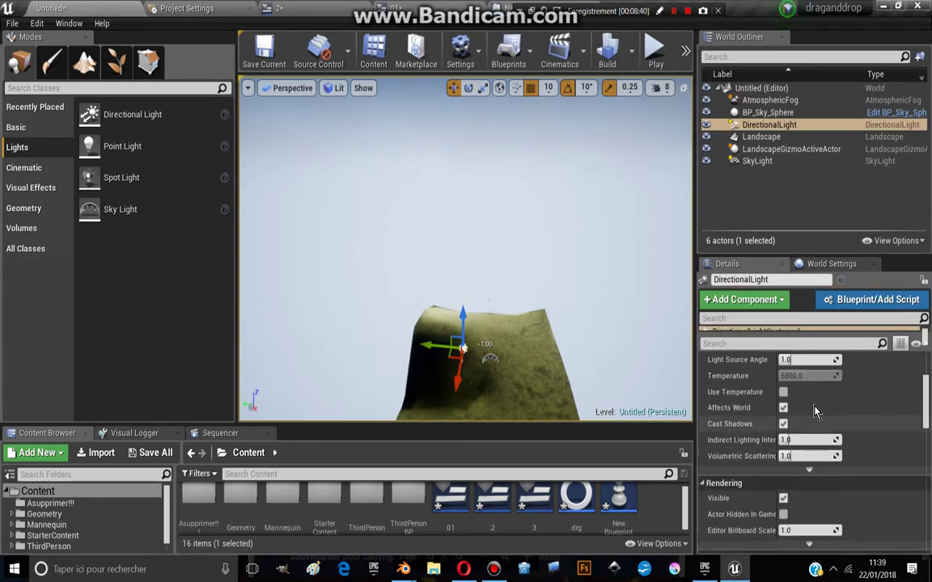
pyautogui.scroll(3, 825, 435)
pyautogui.scroll(2, 825, 435)
pyautogui.click(825, 437)
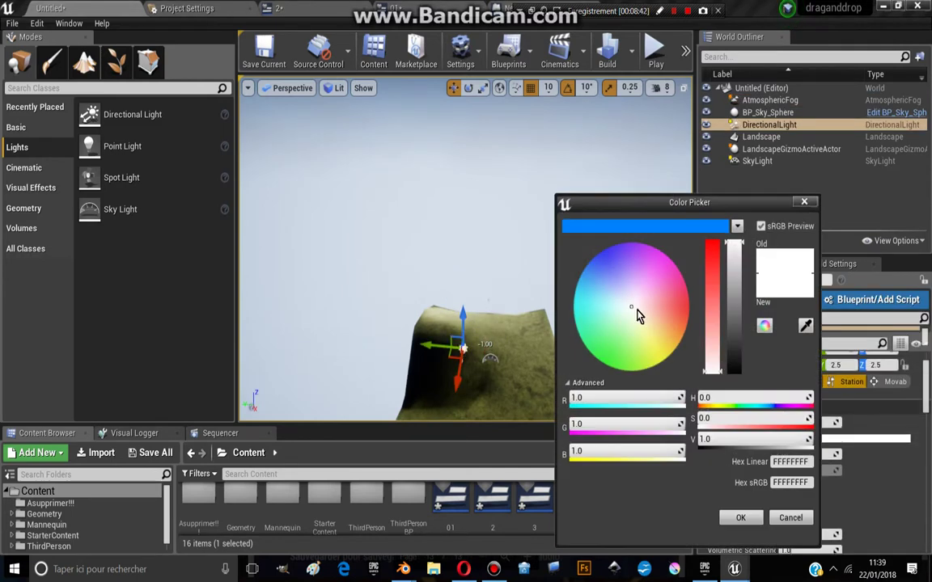
pyautogui.moveTo(638, 315)
pyautogui.mouseDown()
pyautogui.moveTo(632, 301)
pyautogui.moveTo(633, 323)
pyautogui.mouseUp()
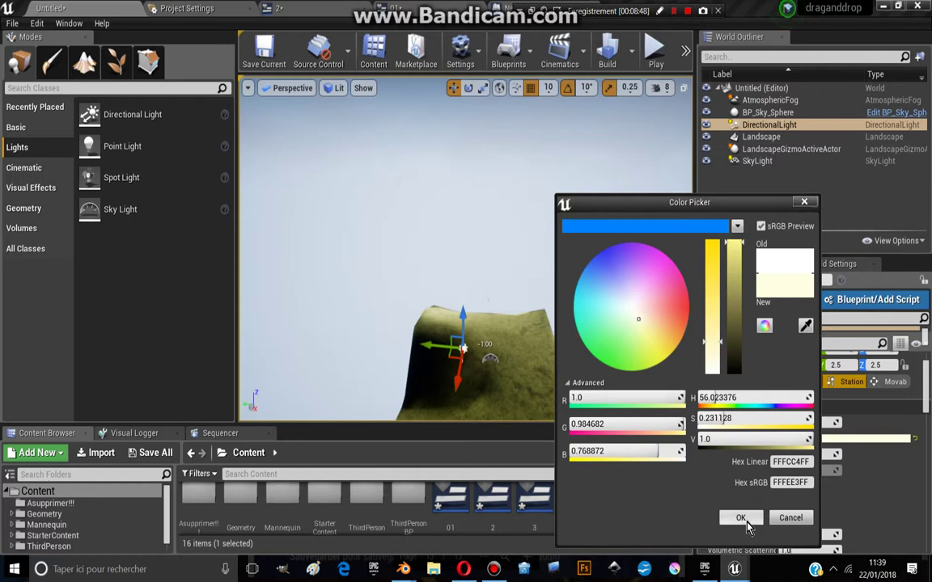
pyautogui.click(741, 518)
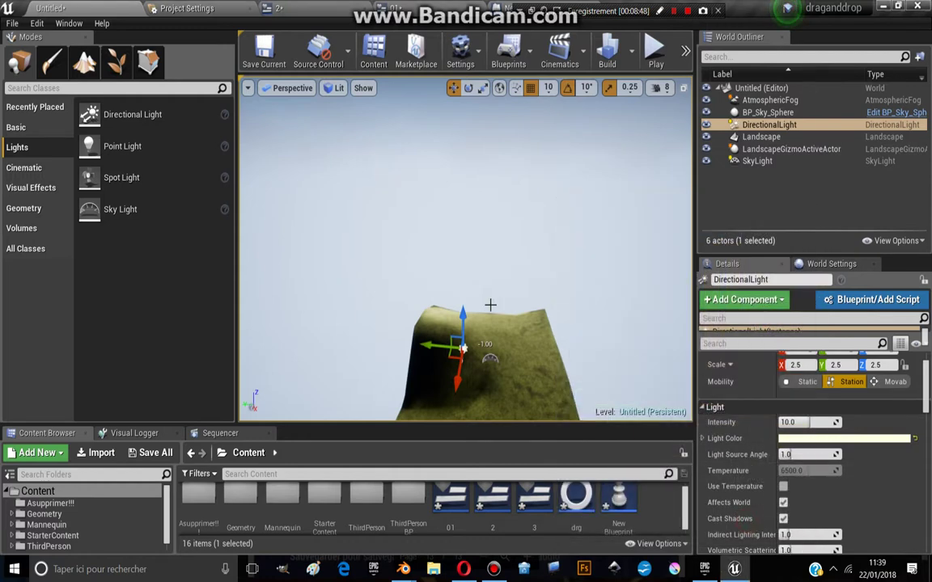
pyautogui.click(36, 113)
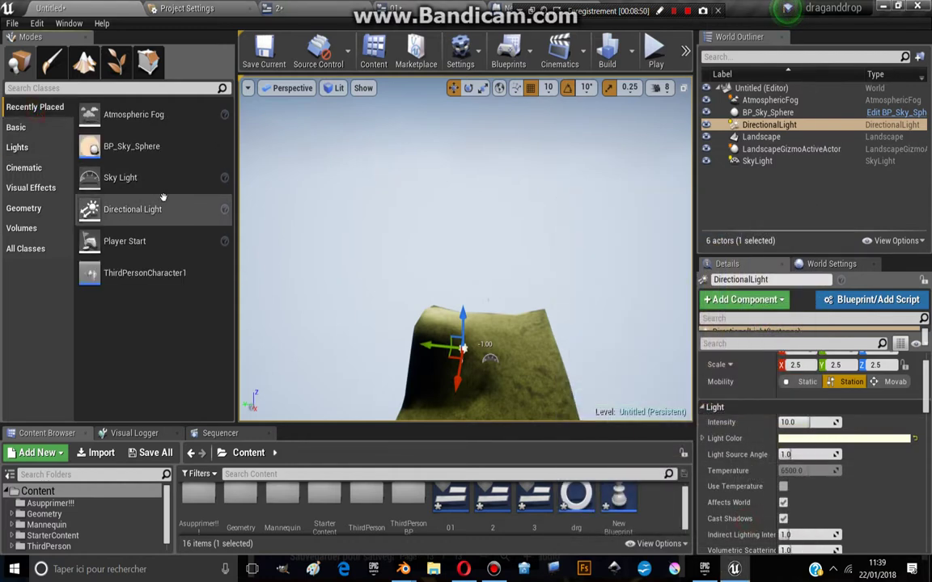
# Add the Third Person feature pack to the project.
pyautogui.click(53, 458)
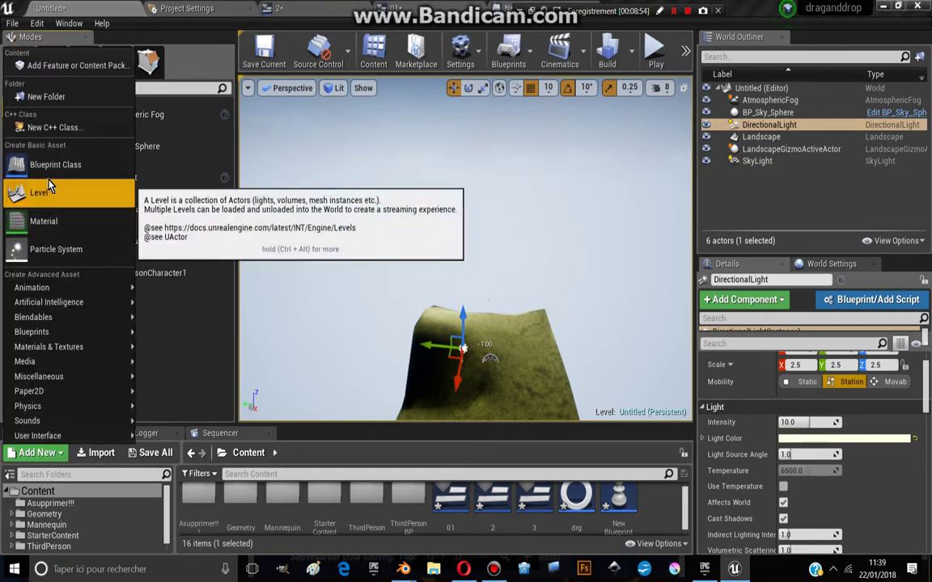
pyautogui.click(77, 65)
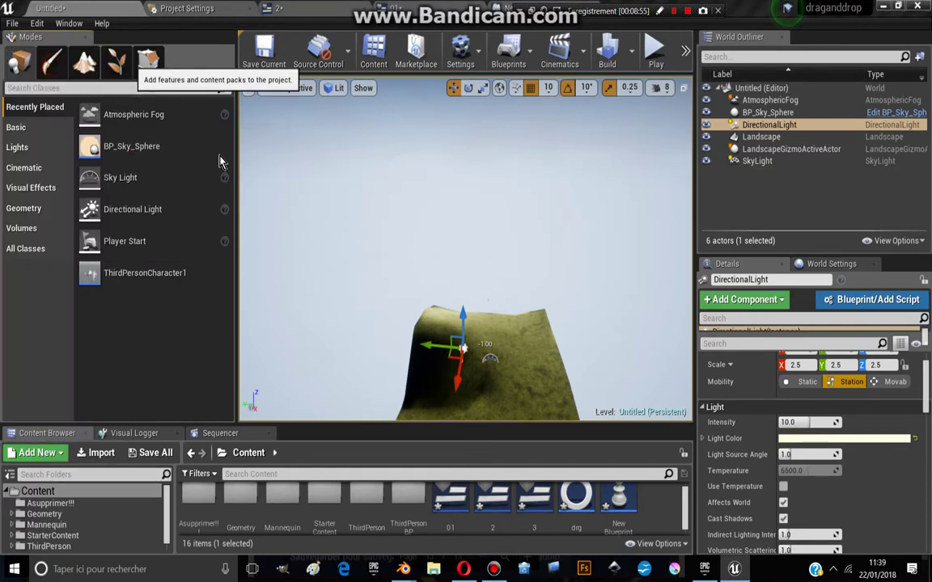
pyautogui.click(440, 230)
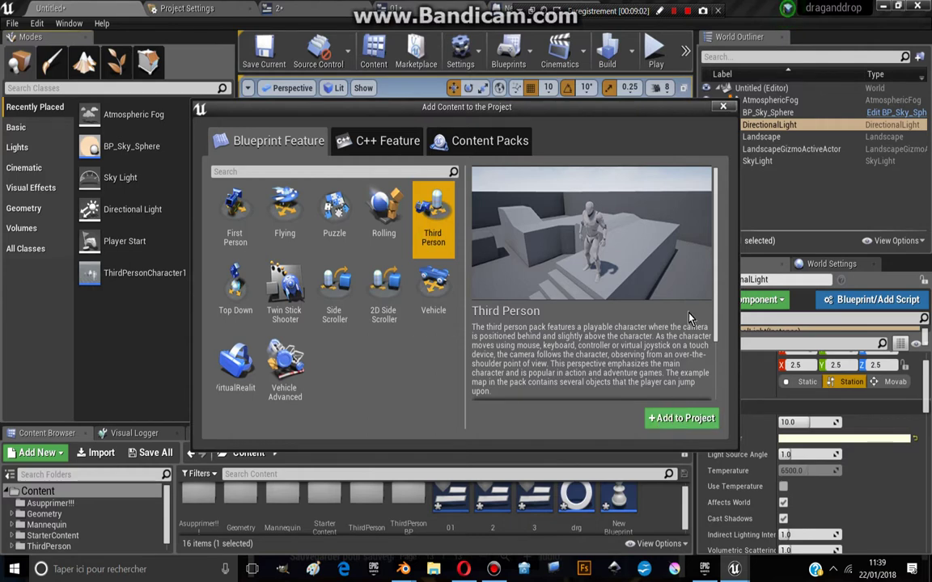
pyautogui.click(680, 419)
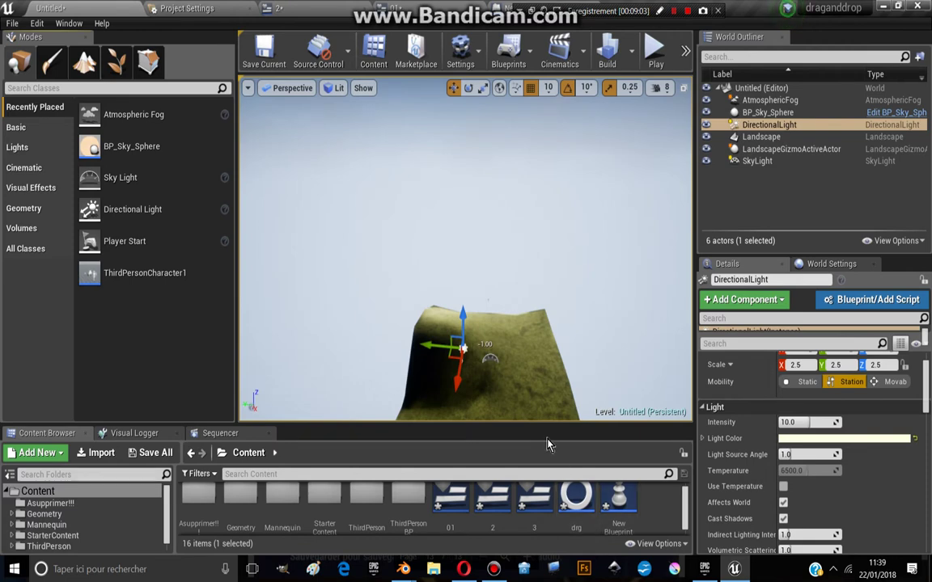
pyautogui.moveTo(541, 425); pyautogui.dragTo(518, 295)
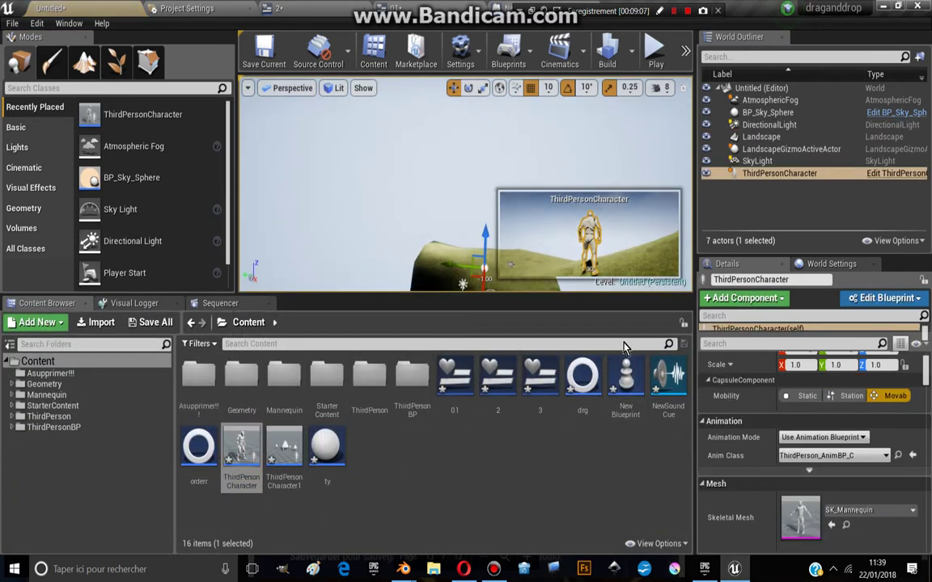
pyautogui.scroll(-10, 809, 388)
pyautogui.scroll(3, 802, 392)
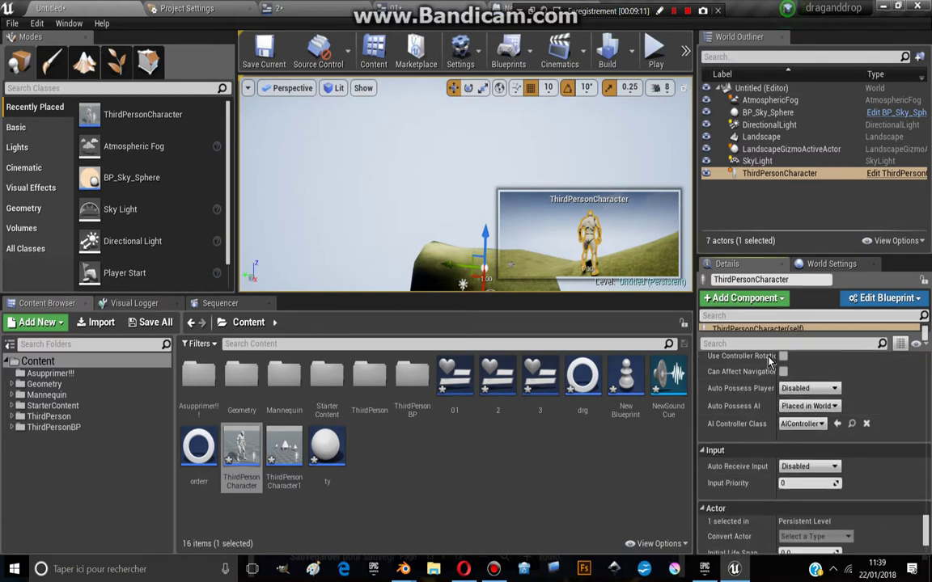
# Set the ThirdPersonCharacter's Auto Possess Player to Player 0 and start Play.
pyautogui.doubleClick(789, 179)
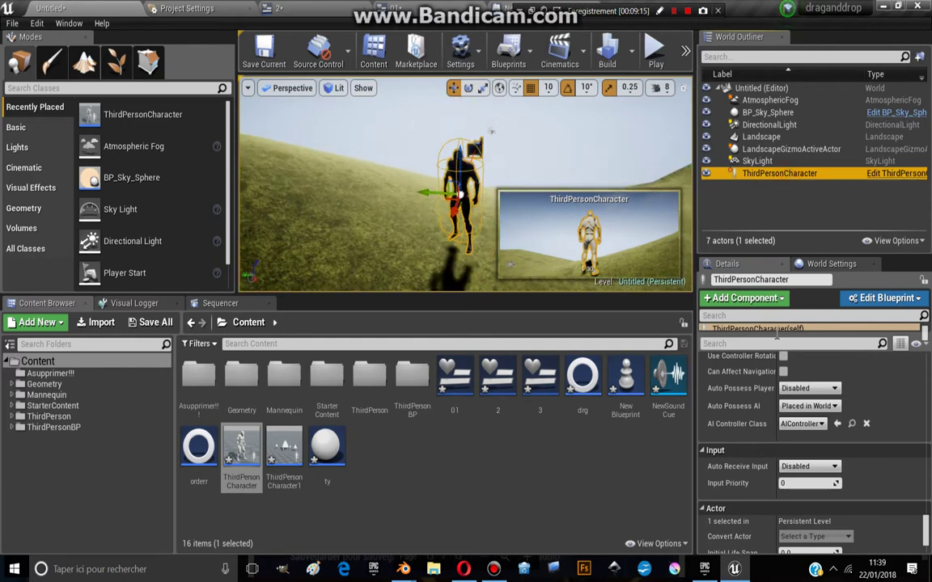
pyautogui.click(808, 388)
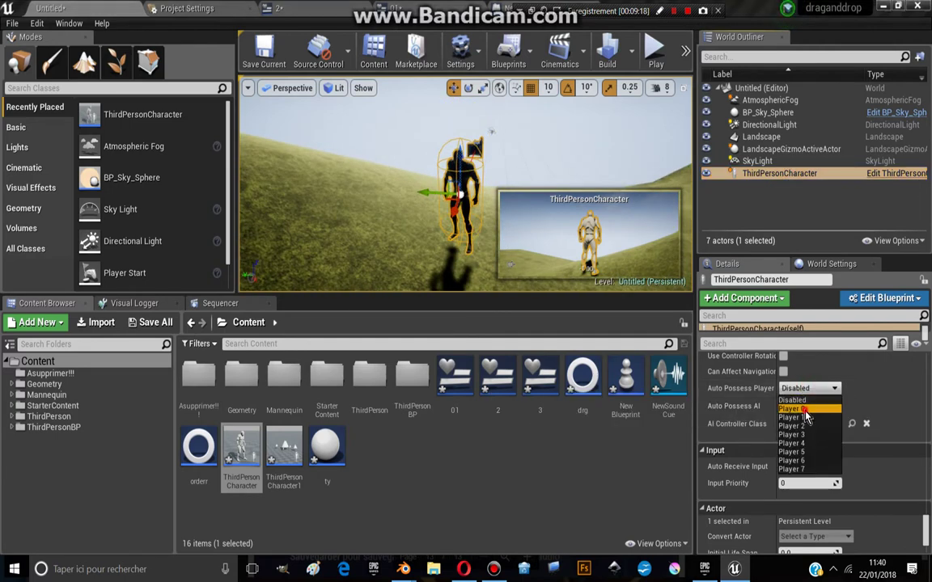
pyautogui.click(804, 410)
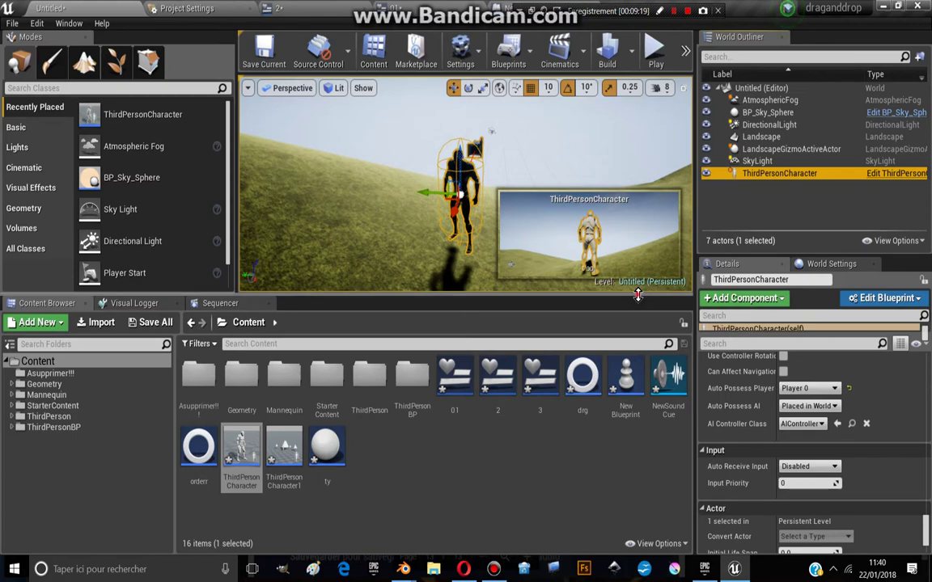
pyautogui.moveTo(638, 295); pyautogui.dragTo(639, 366)
pyautogui.click(655, 52)
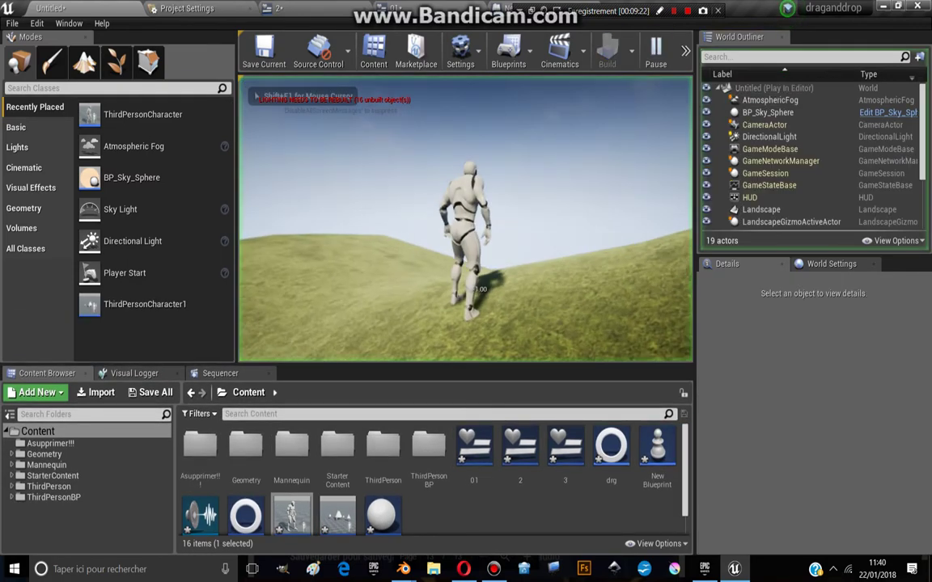
# Run the character up onto the hilltop with W, jumping once with Space.
pyautogui.press('w')
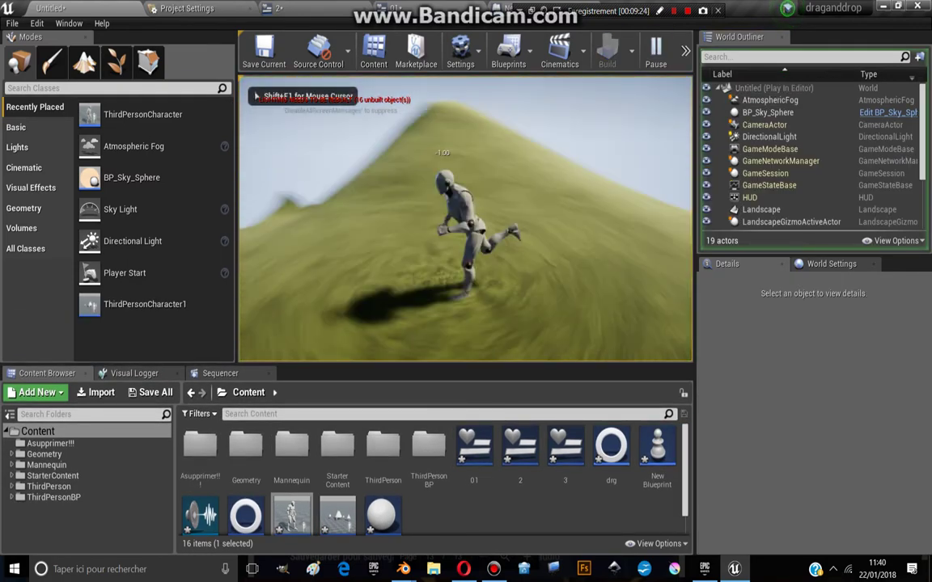
pyautogui.press('w')
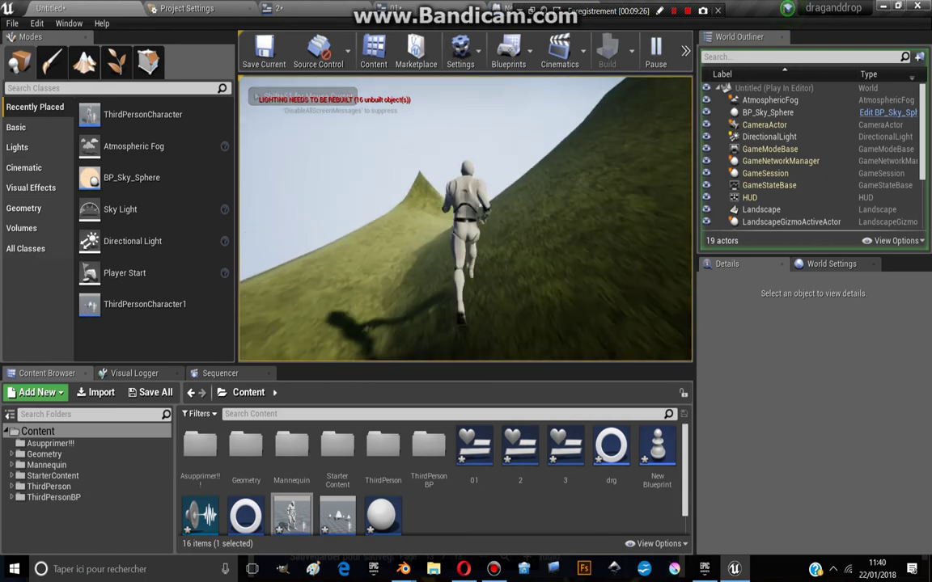
pyautogui.press('w')
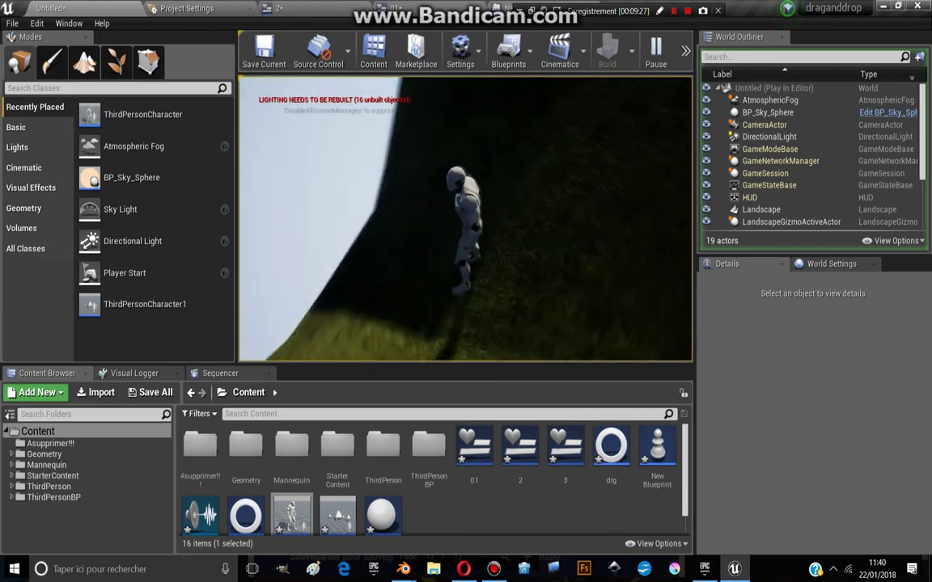
pyautogui.press('w')
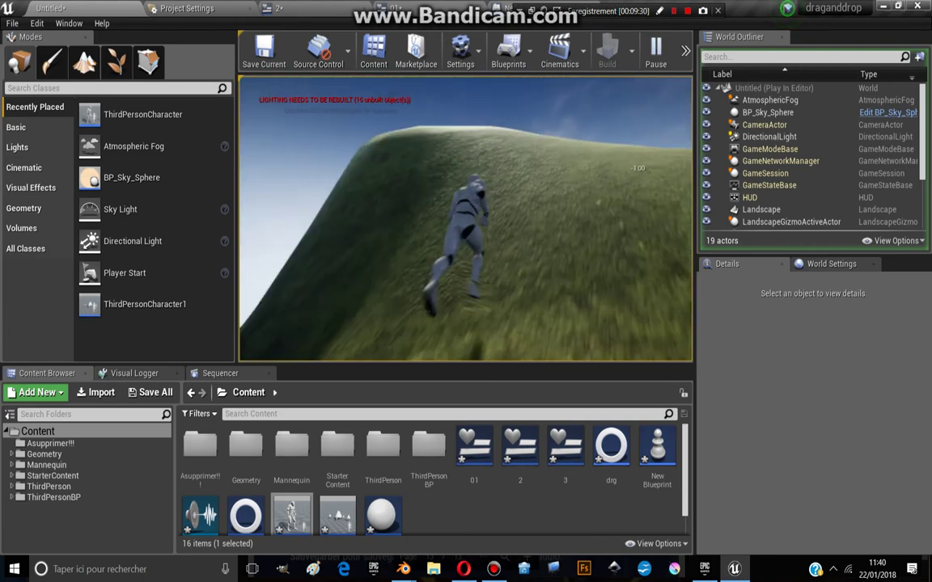
pyautogui.press('w')
pyautogui.press('space')
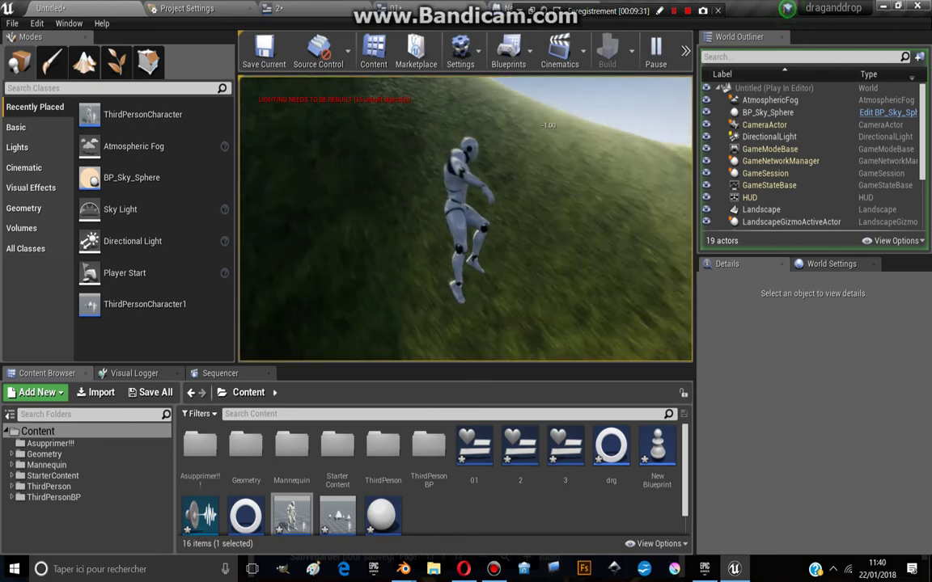
pyautogui.press('w')
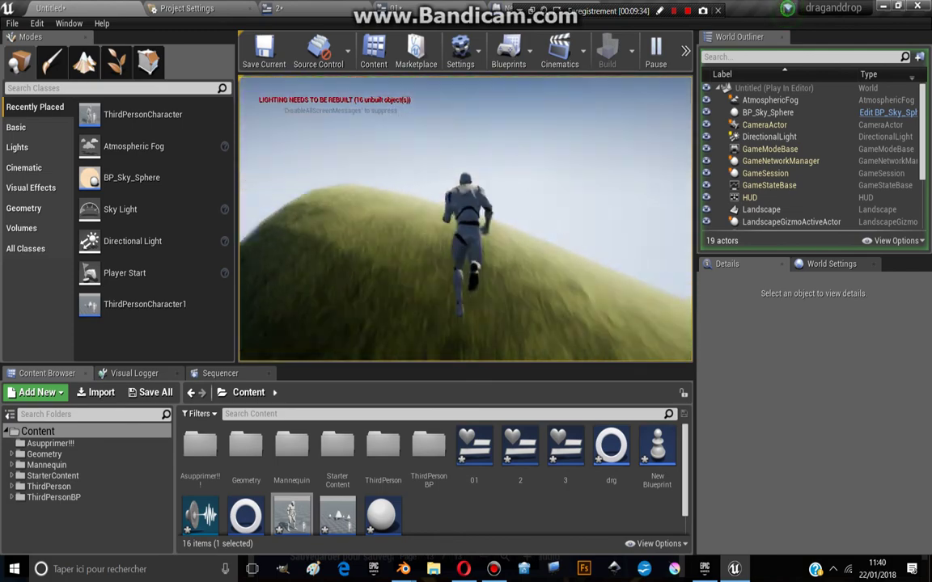
pyautogui.press('w')
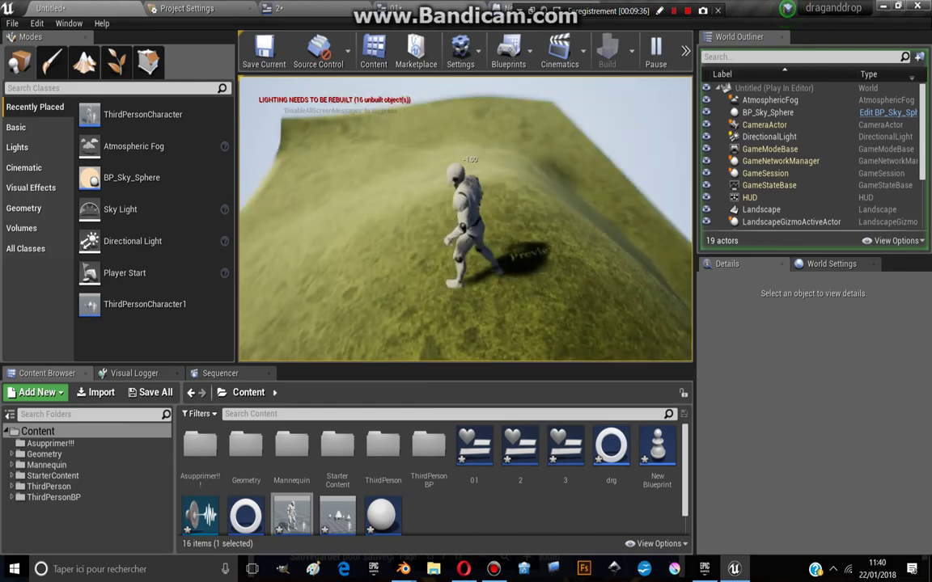
pyautogui.press('w')
pyautogui.press('w')
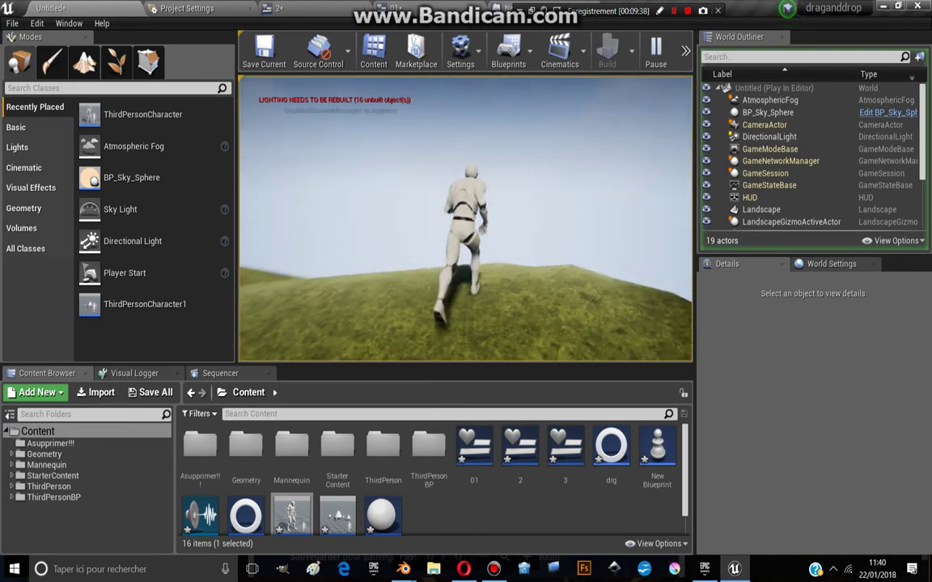